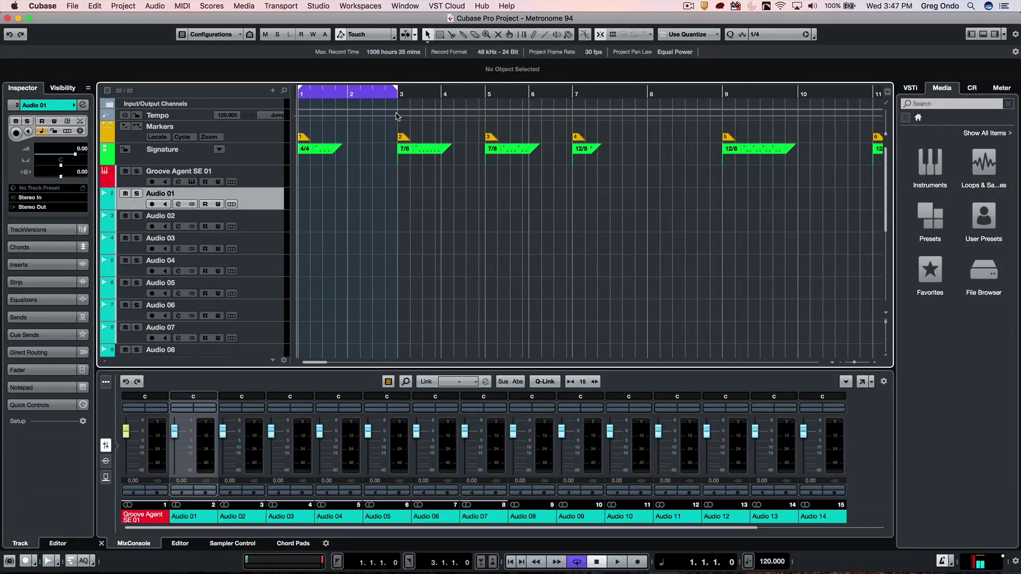
Browse the Transport menu and the right-click context menu, closing both without choosing a command.
left_click(278, 6)
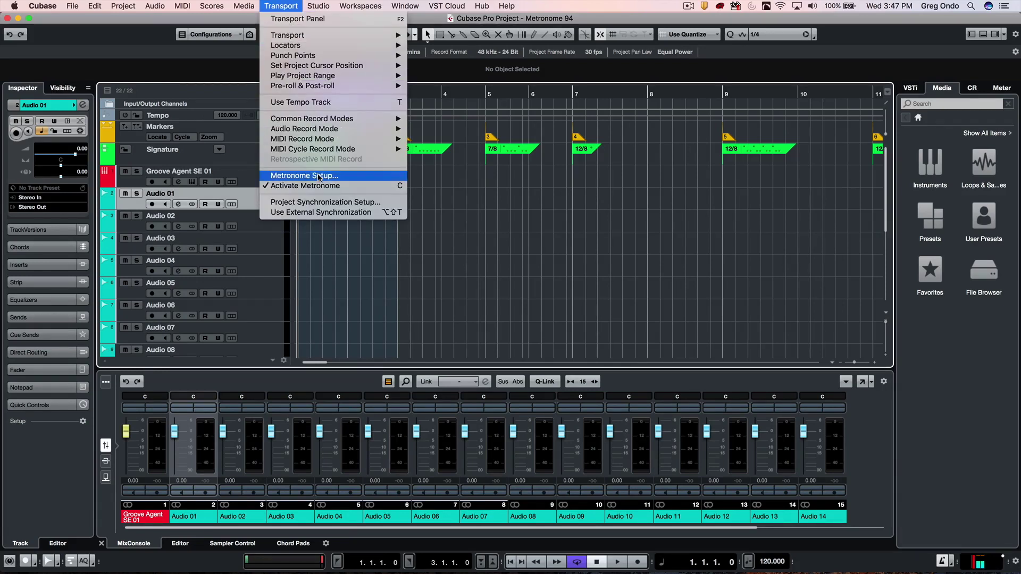
left_click(453, 106)
right_click(452, 106)
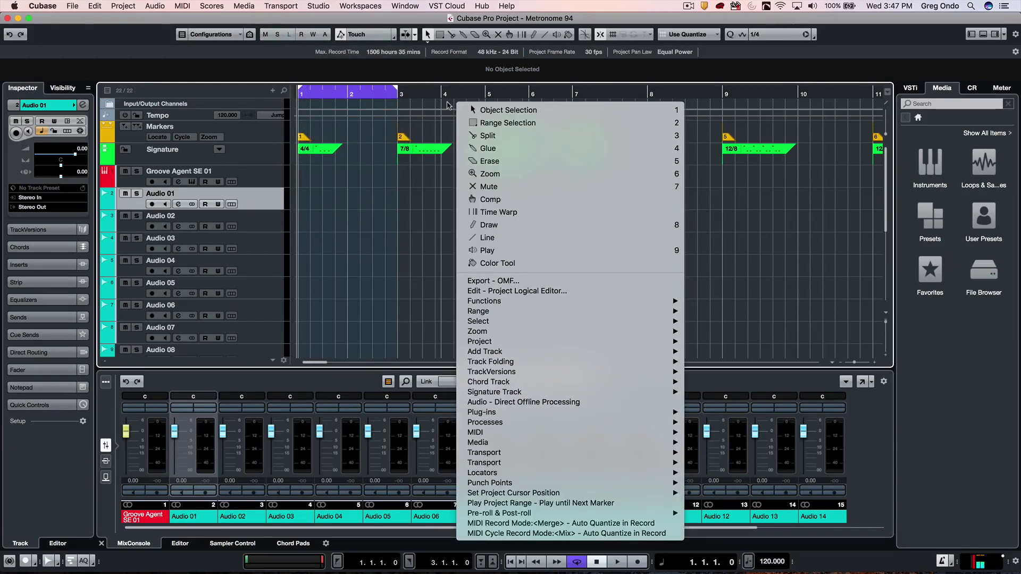
mouse_move(636, 453)
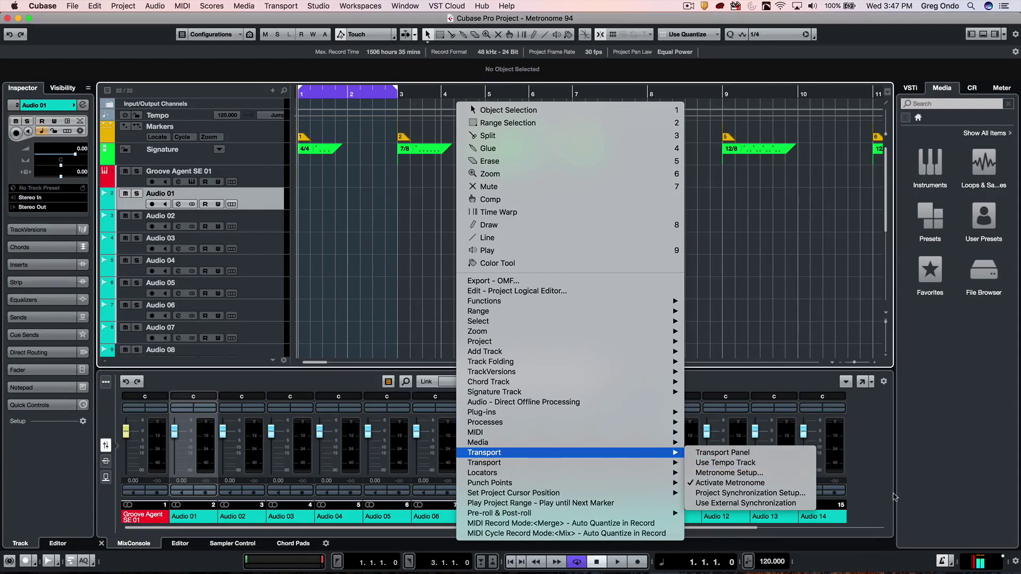
left_click(917, 498)
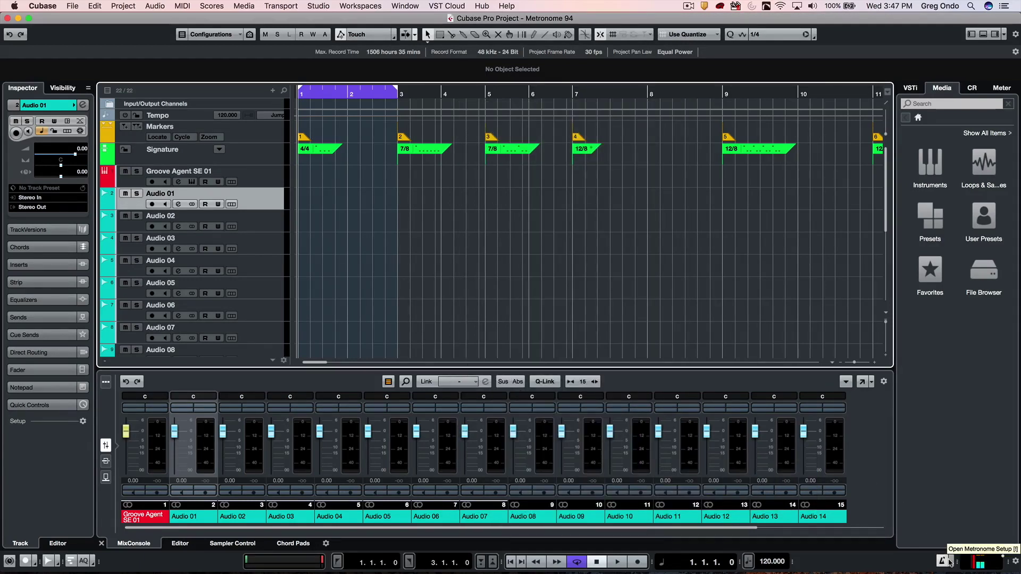
Open Metronome Setup, review the 2-bar count-in on the General tab, and confirm with OK.
left_click(949, 562)
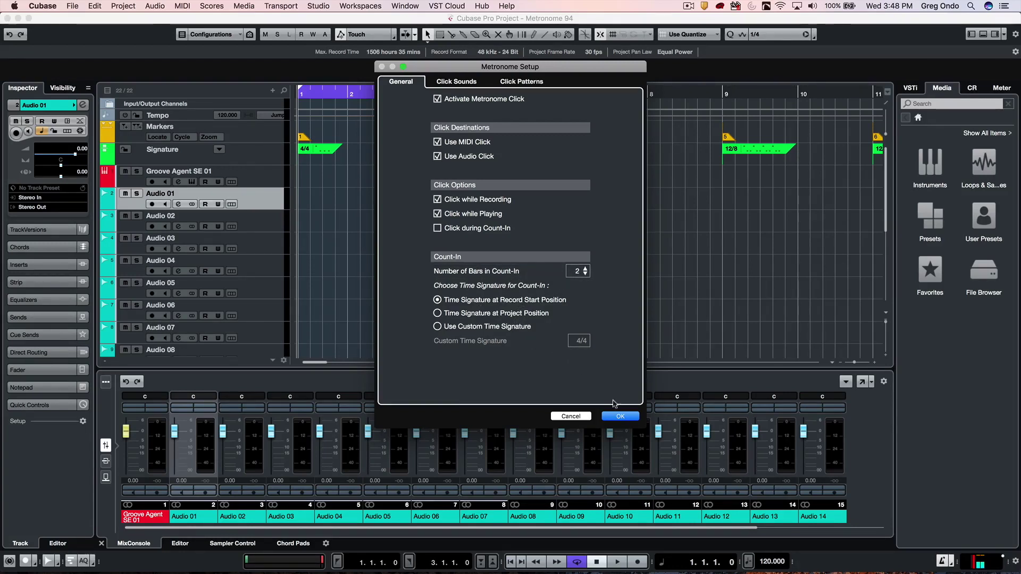
left_click(618, 415)
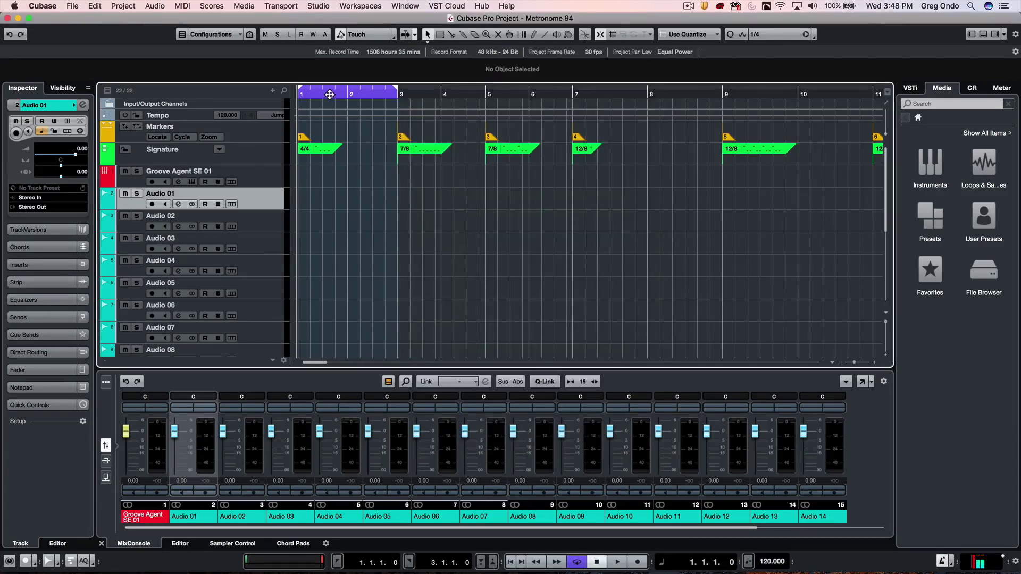
Start playback and reopen Metronome Setup from the Transport menu.
key("space")
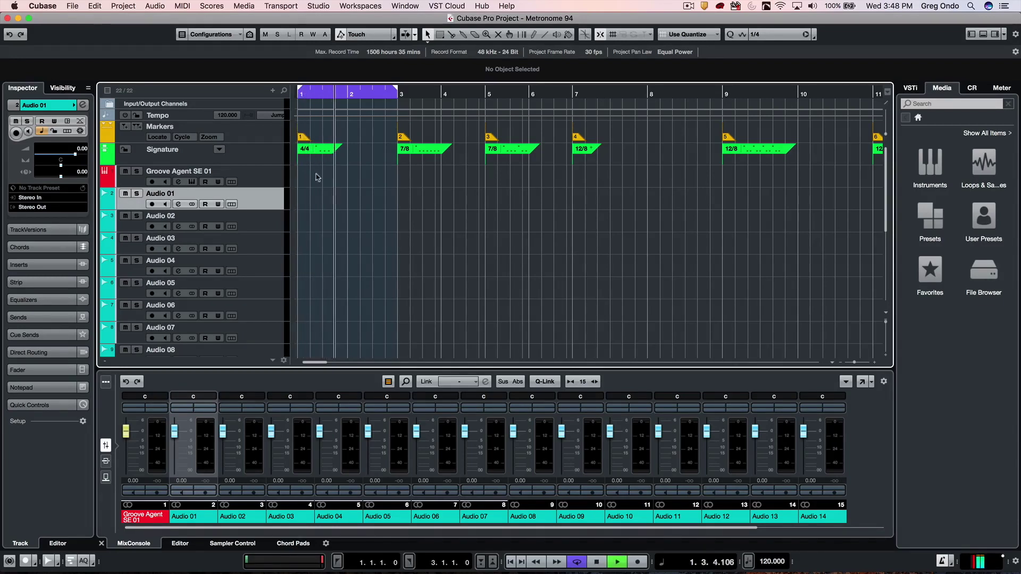
left_click(251, 9)
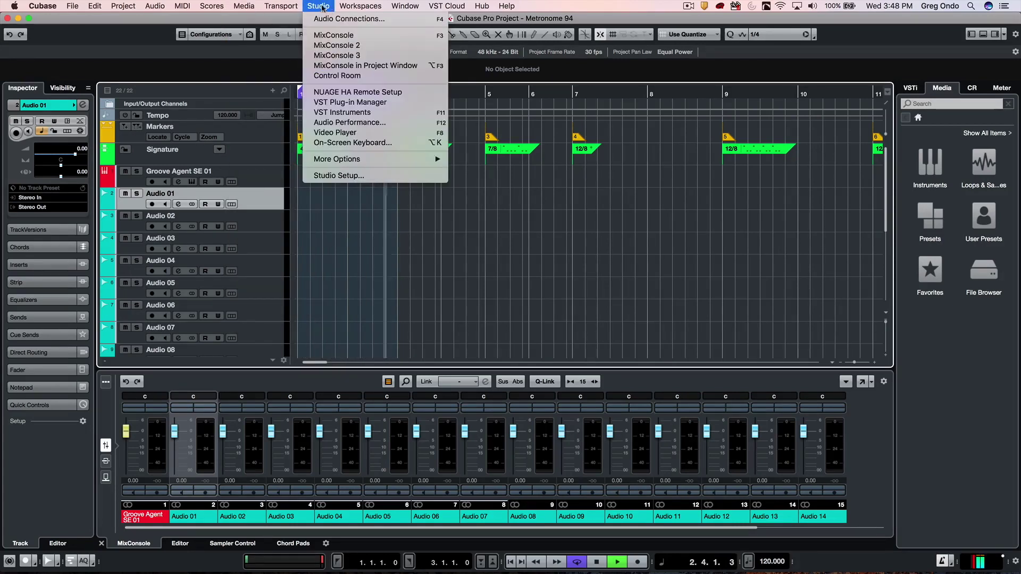
mouse_move(275, 5)
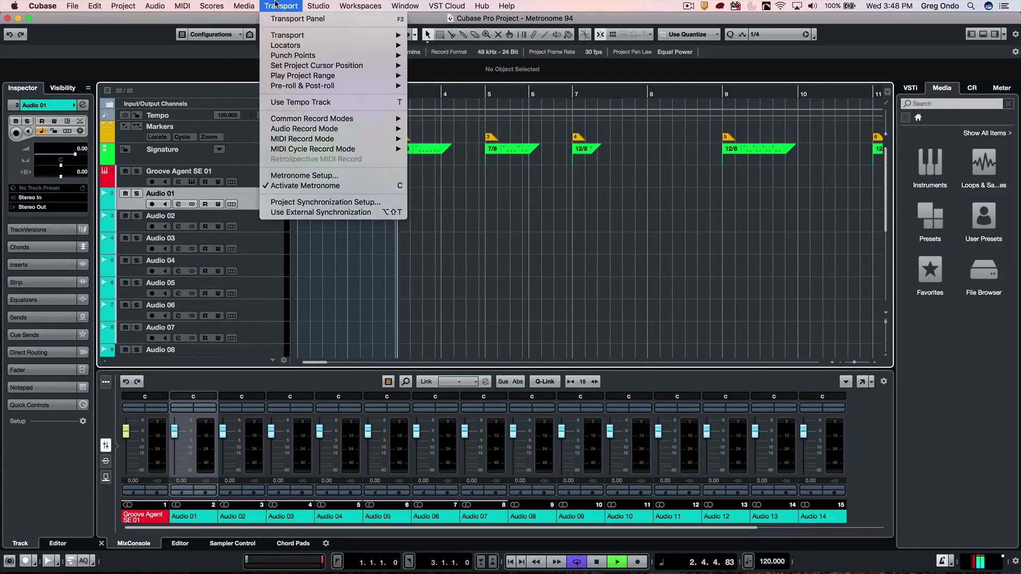
left_click(294, 176)
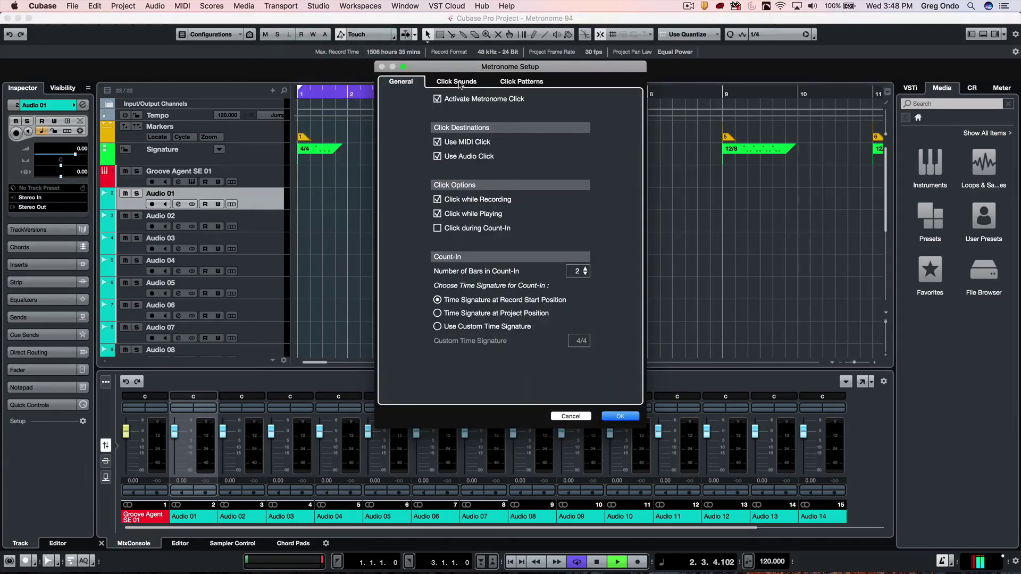
Route the MIDI click to 01. Groove Agent SE - Main and raise the Hi note to A4.
left_click(454, 81)
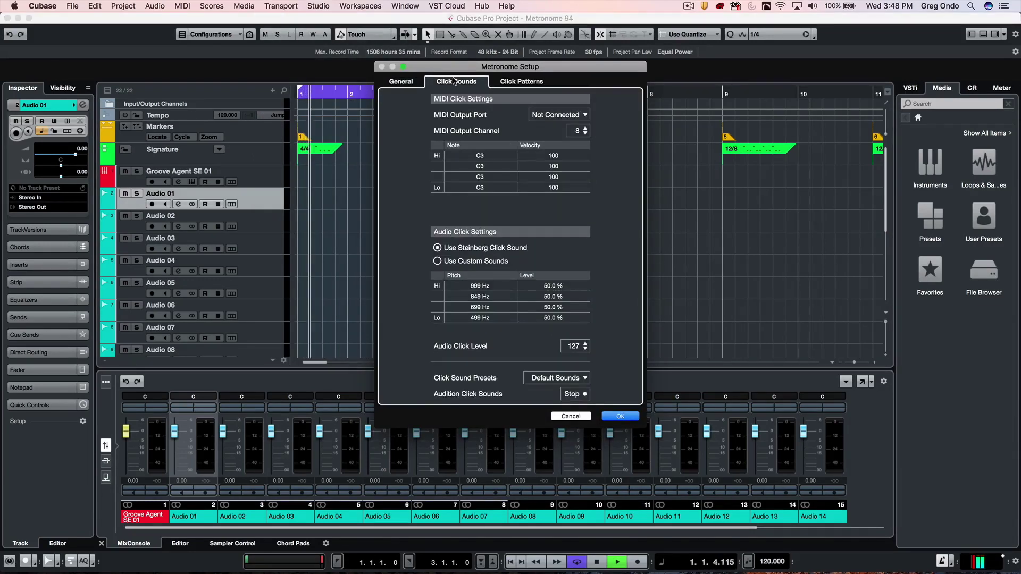
left_click(550, 115)
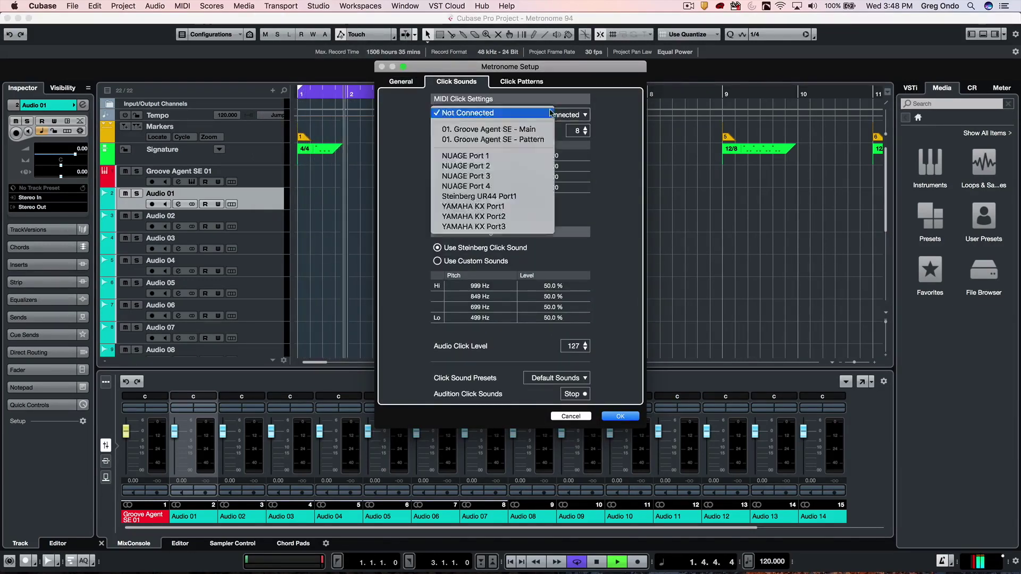
left_click(499, 130)
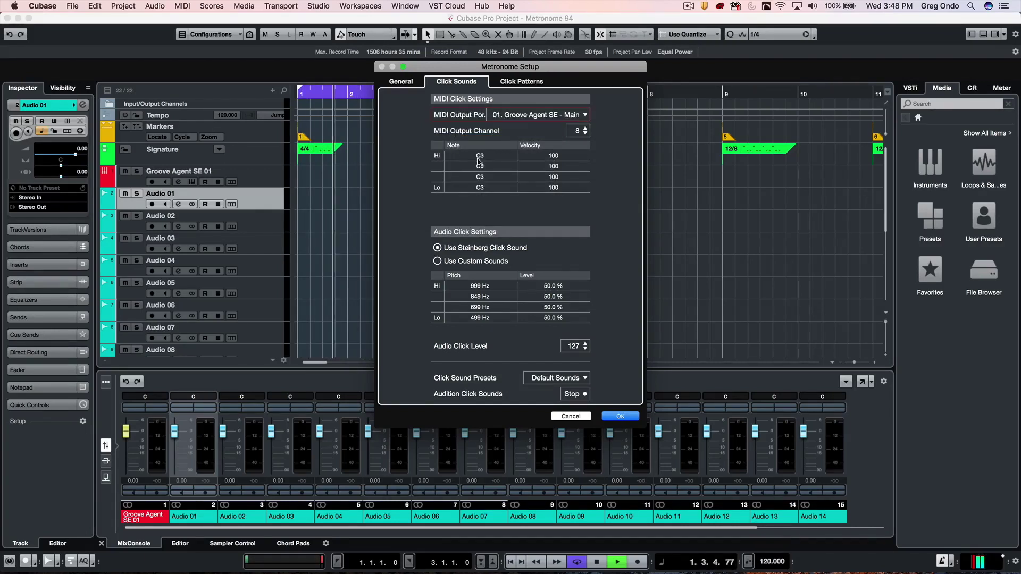
left_click_drag(480, 157, 500, 170)
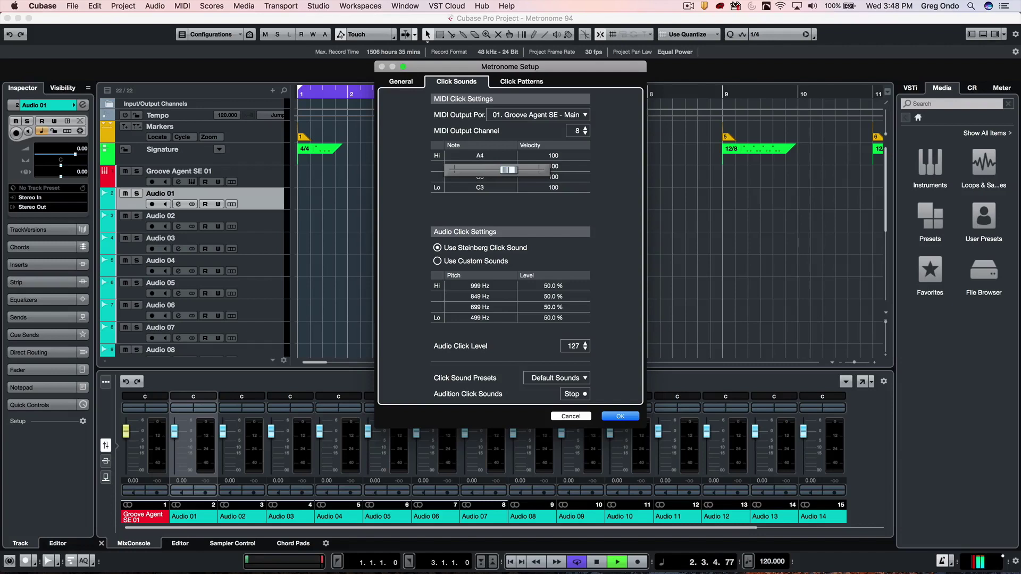
left_click(543, 156)
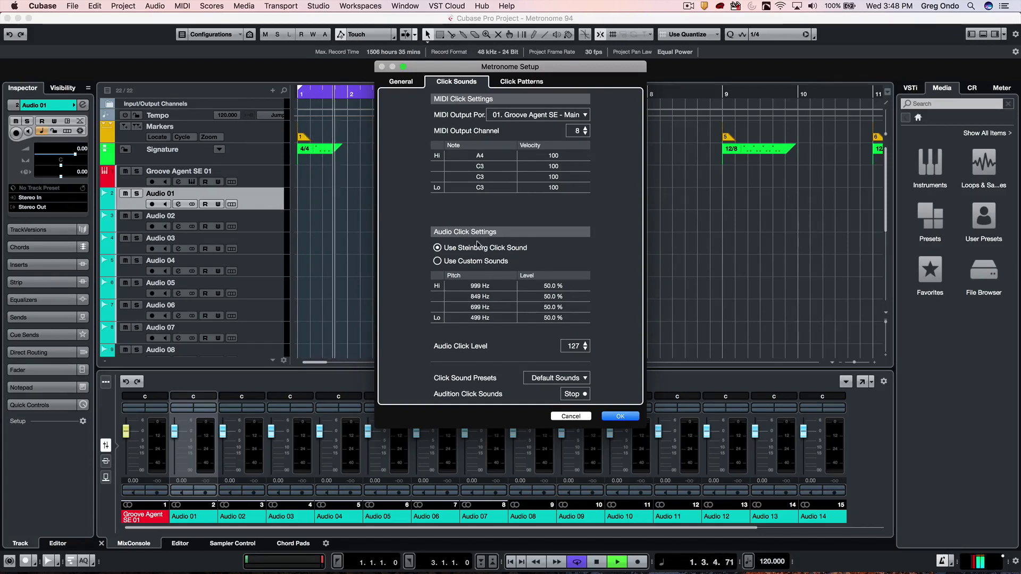
Enable custom audio click sounds and audition the Clave B, Cowbell and Egg Shaker presets.
left_click(437, 262)
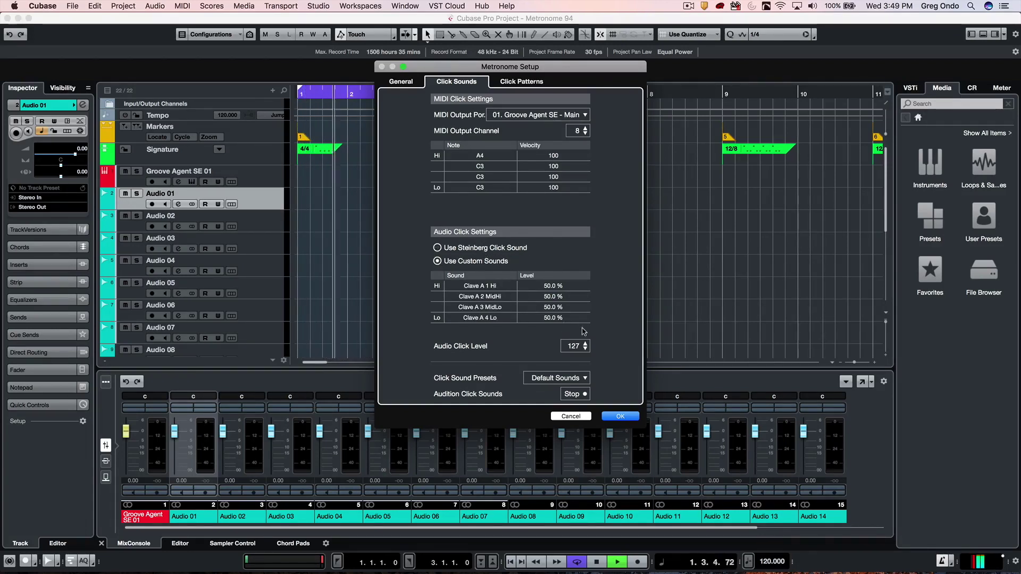
left_click(568, 380)
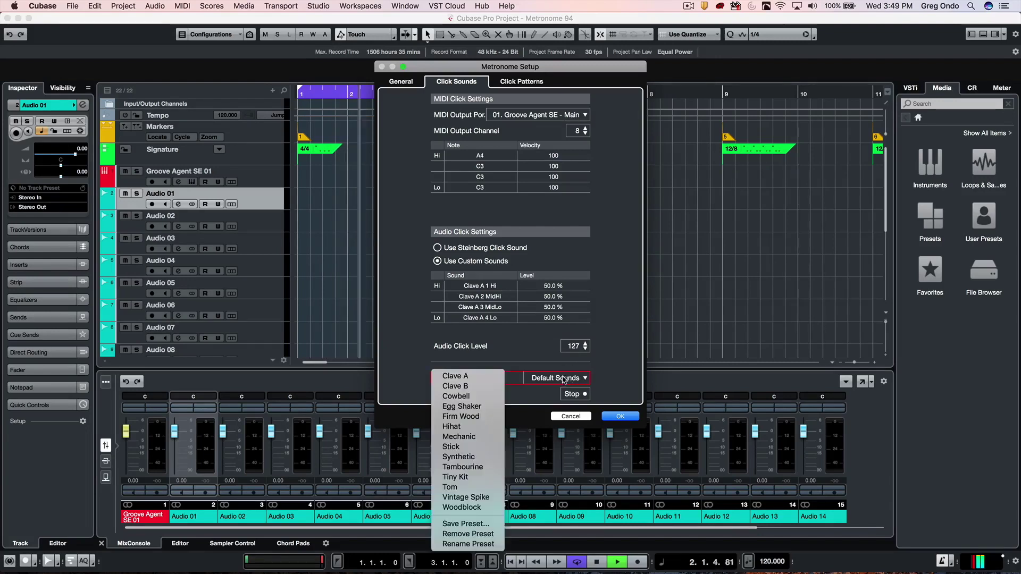
left_click(488, 387)
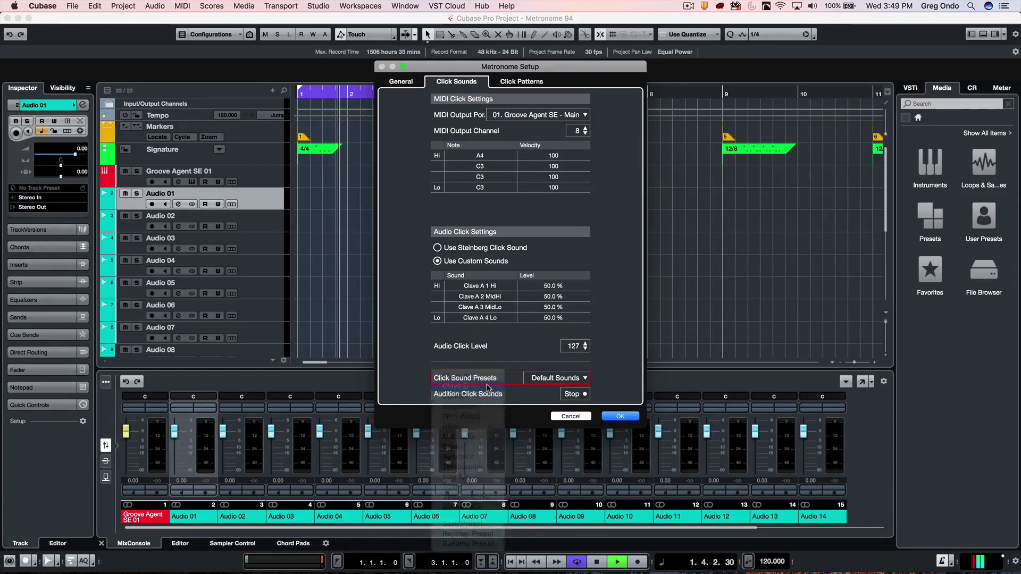
left_click(576, 379)
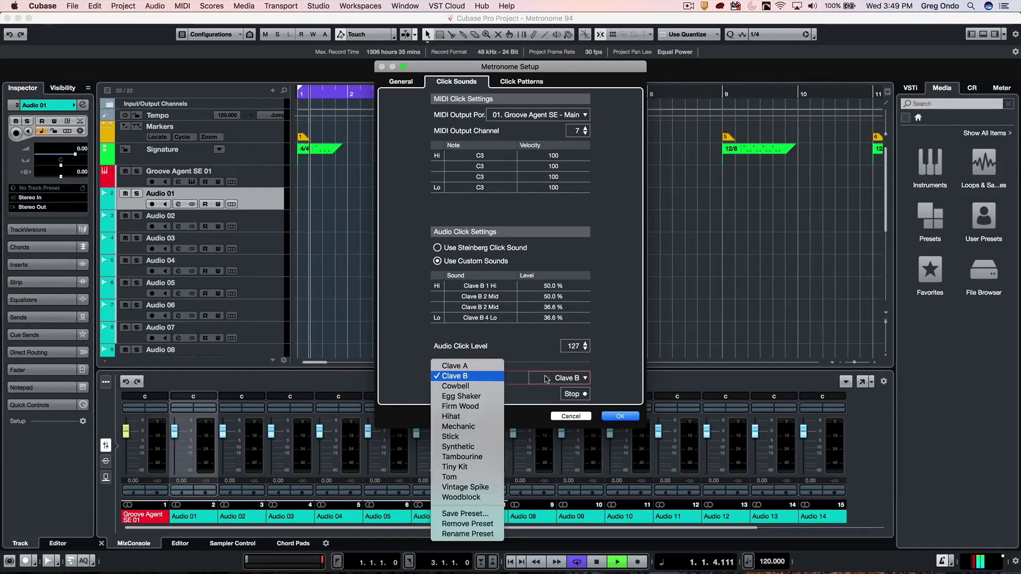
left_click(470, 387)
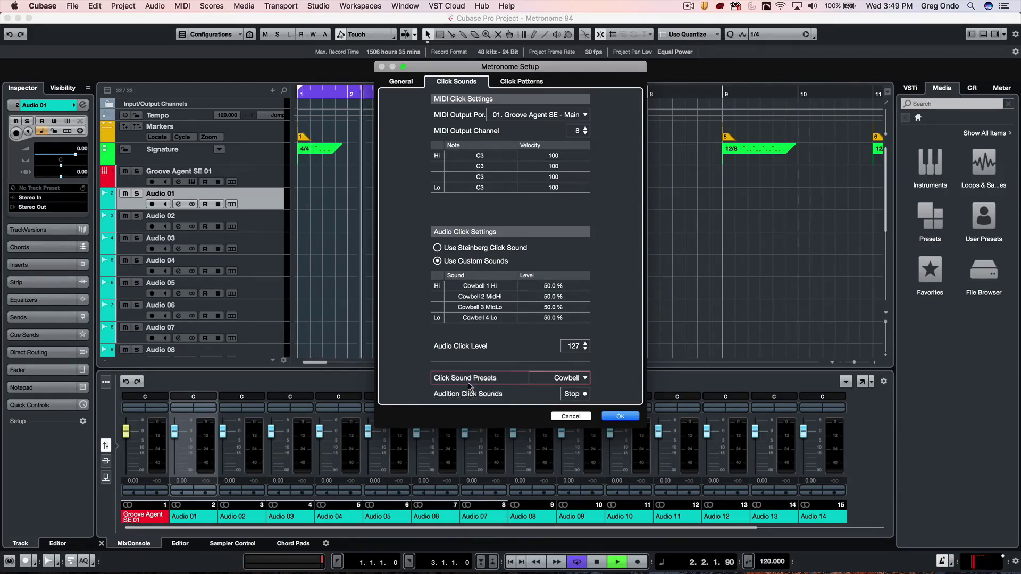
left_click(577, 379)
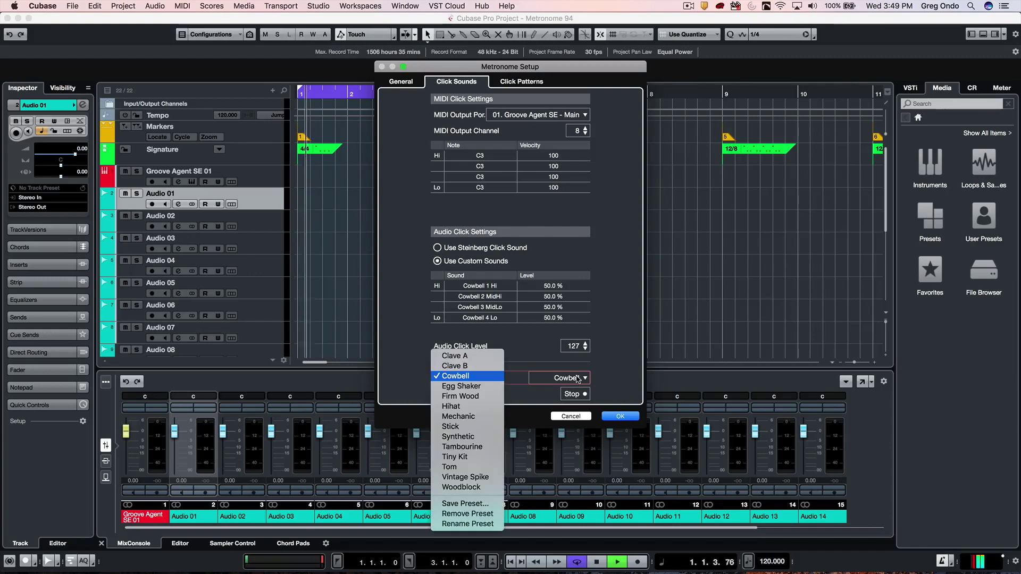
left_click(491, 390)
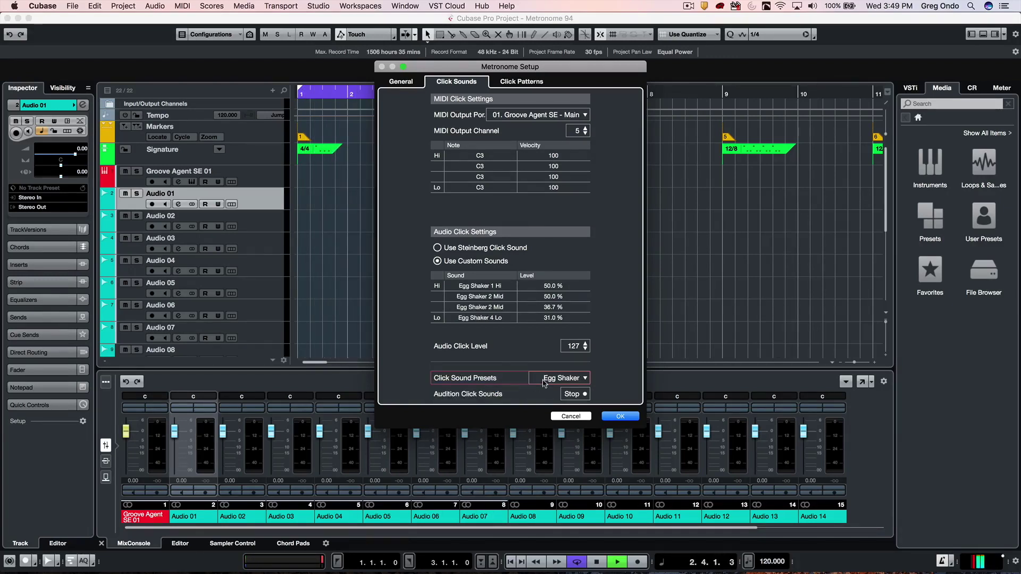
Audition the Firm Wood and Hihat click presets, settling on Mechanic.
left_click(581, 379)
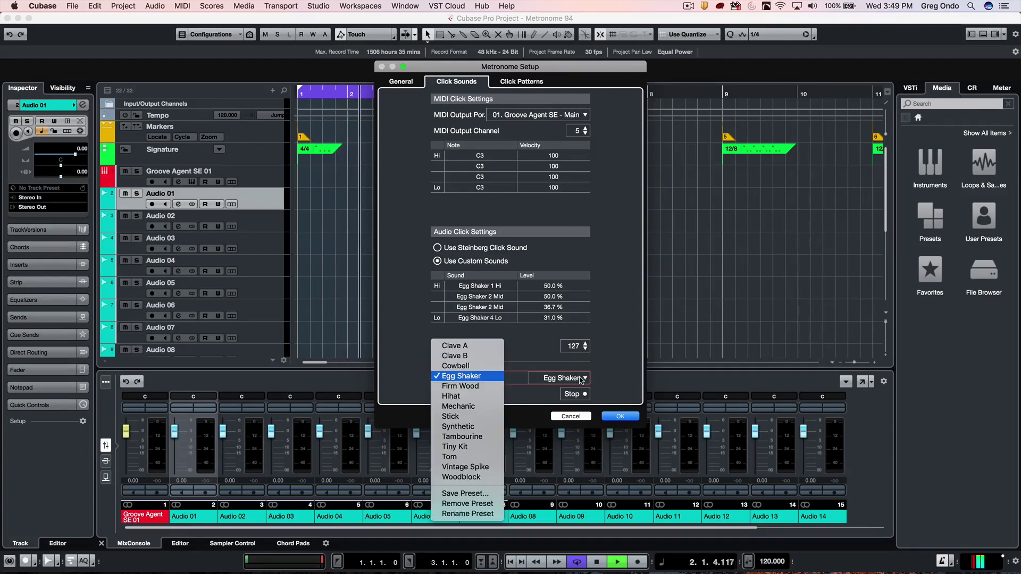
left_click(488, 387)
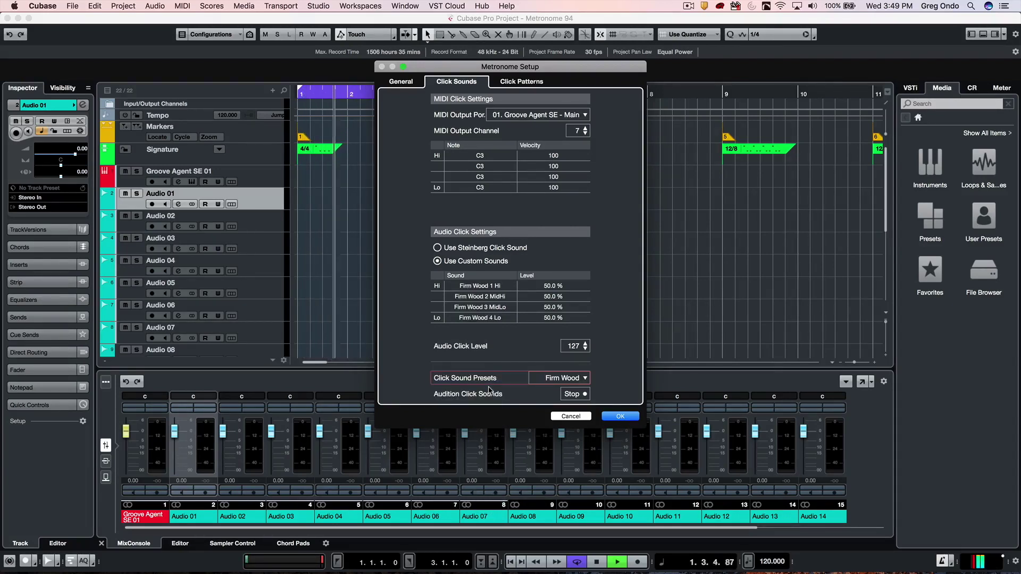
left_click(573, 379)
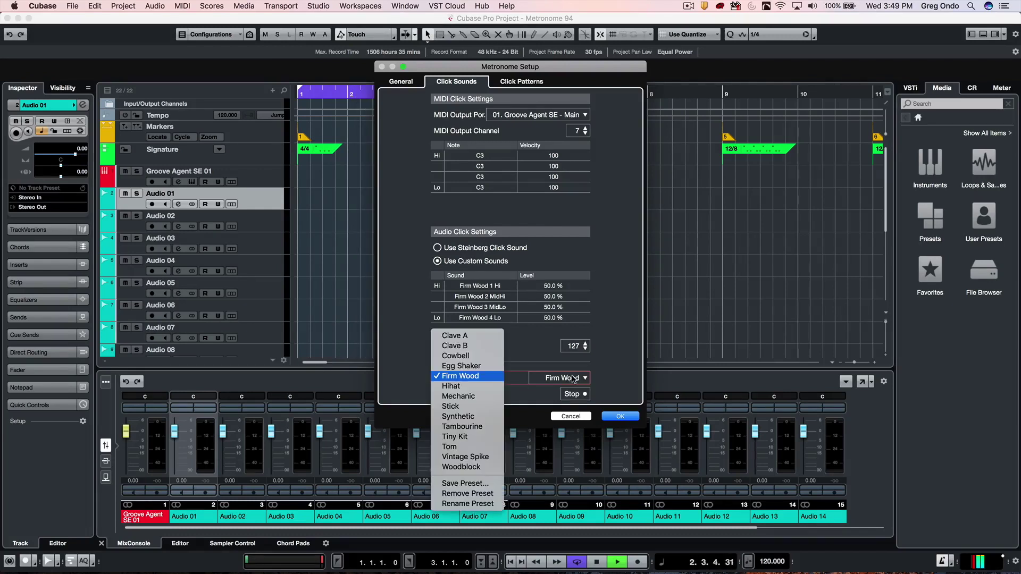
left_click(491, 387)
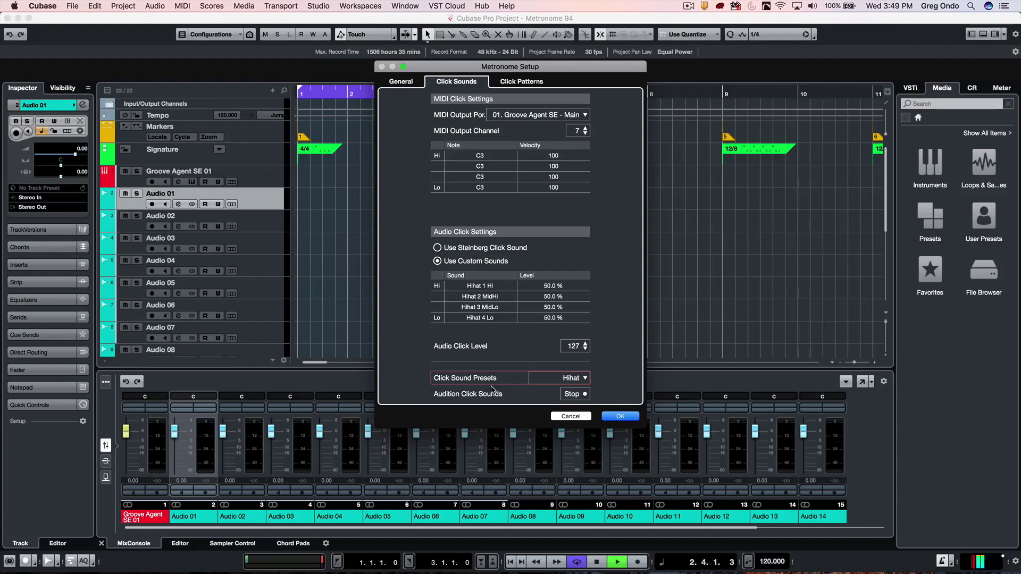
left_click(581, 378)
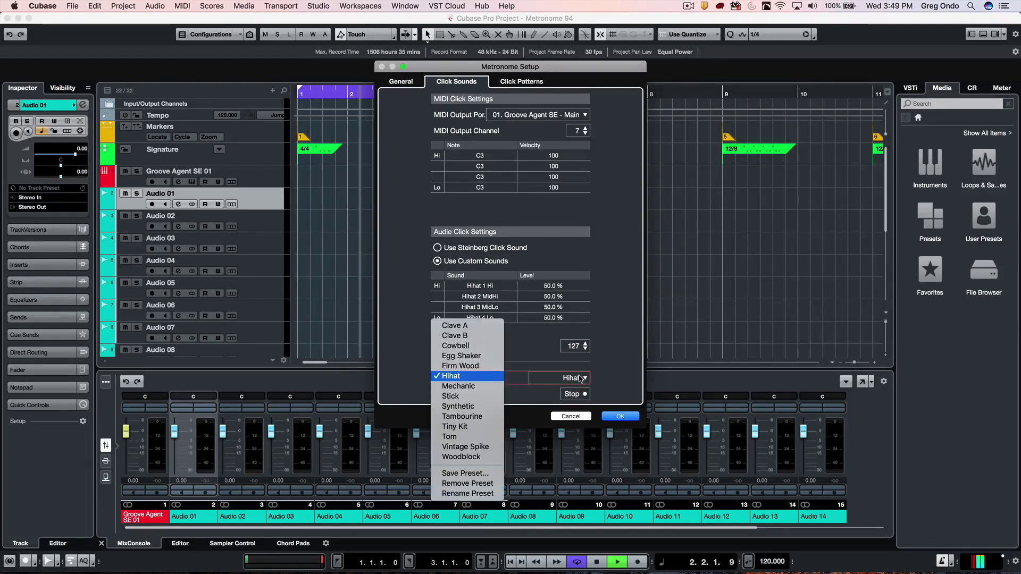
left_click(489, 387)
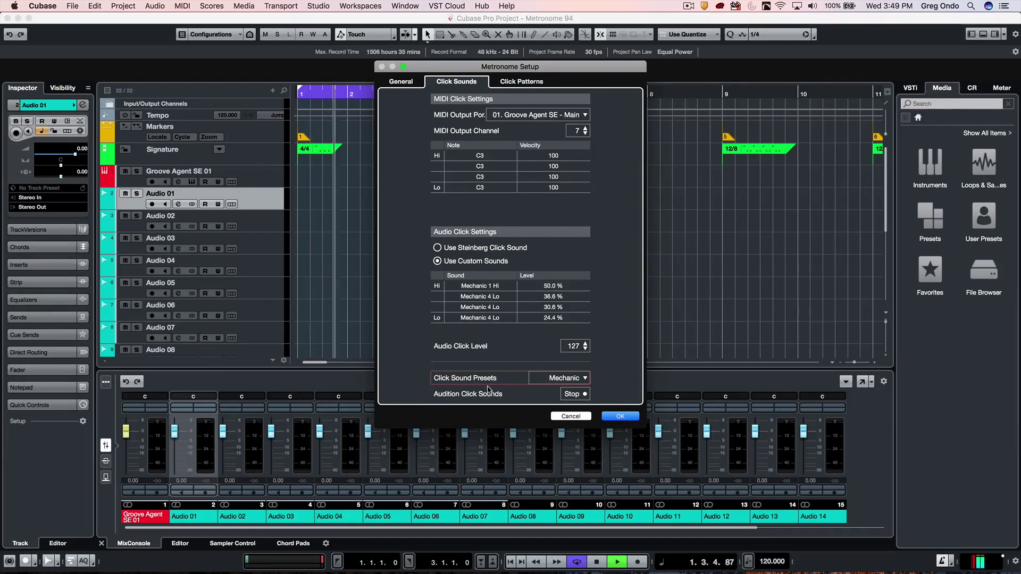
Audition the Stick, Synthetic, Tambourine and Tiny Kit click sound presets.
left_click(578, 378)
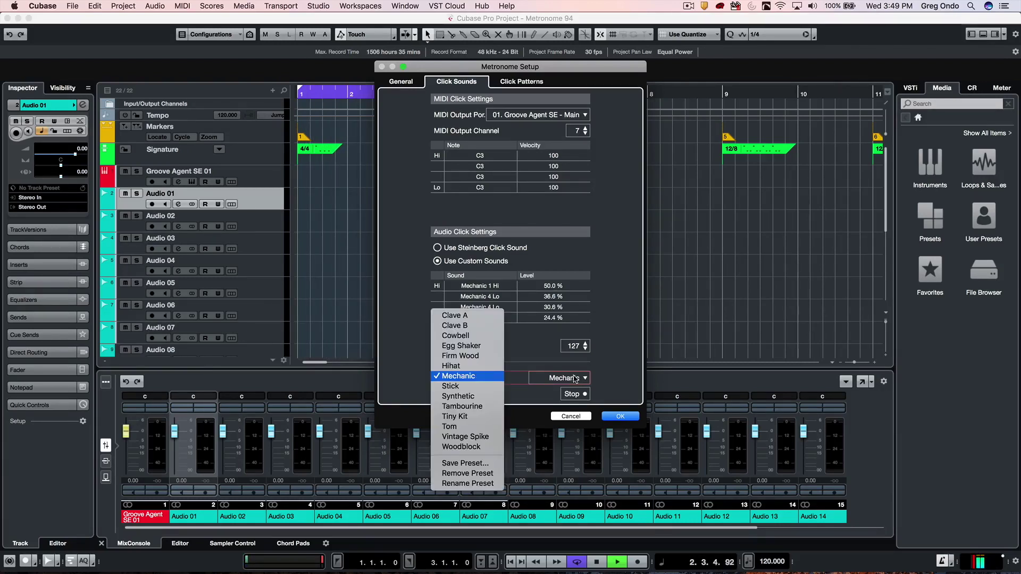
left_click(489, 388)
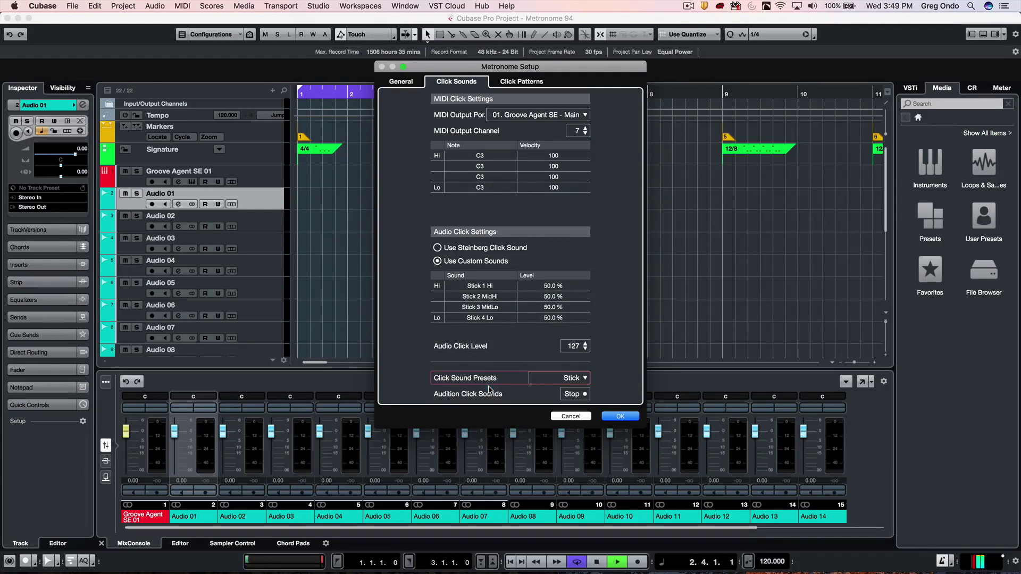
left_click(580, 378)
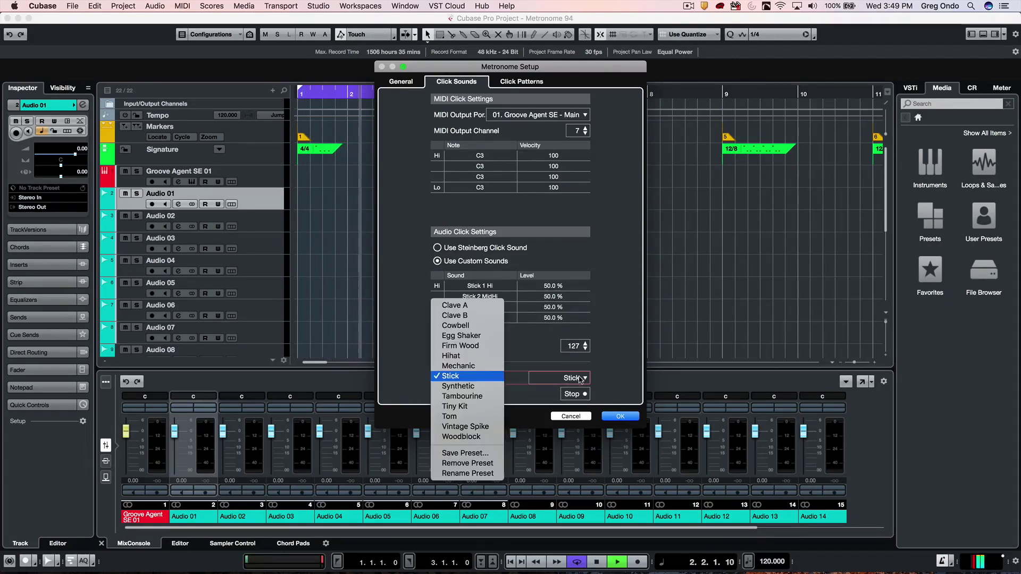
left_click(483, 387)
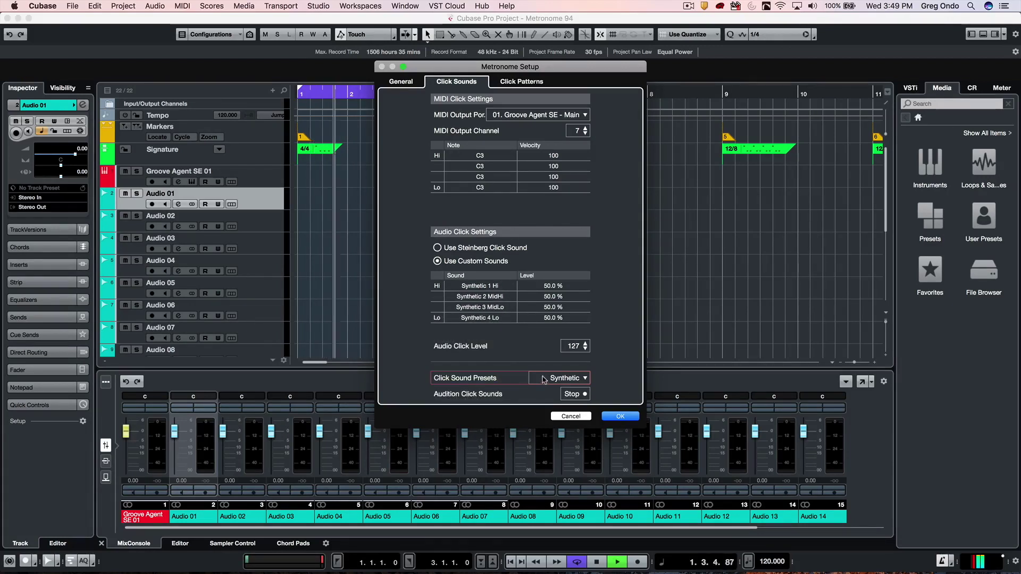
left_click(583, 378)
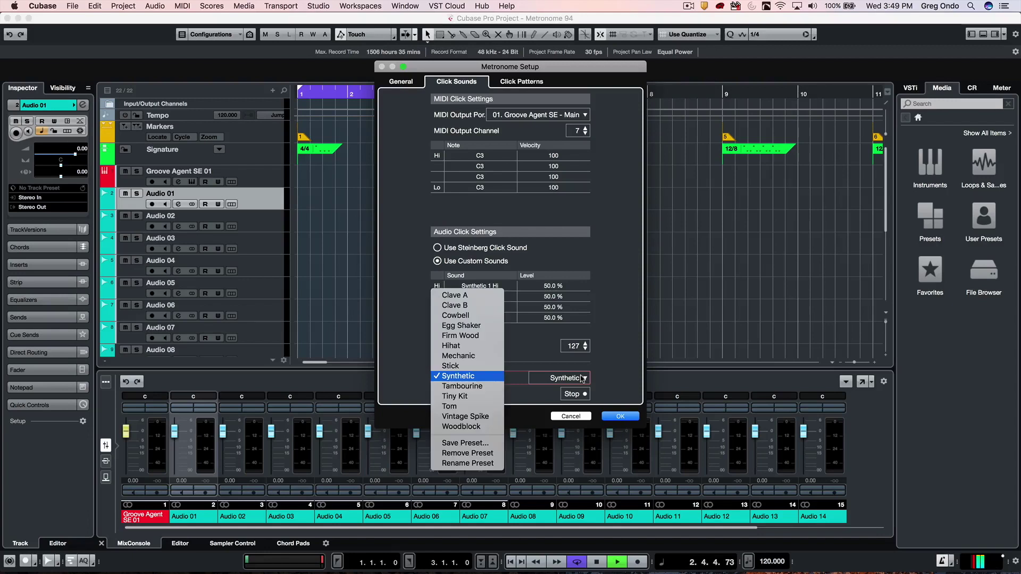
left_click(490, 387)
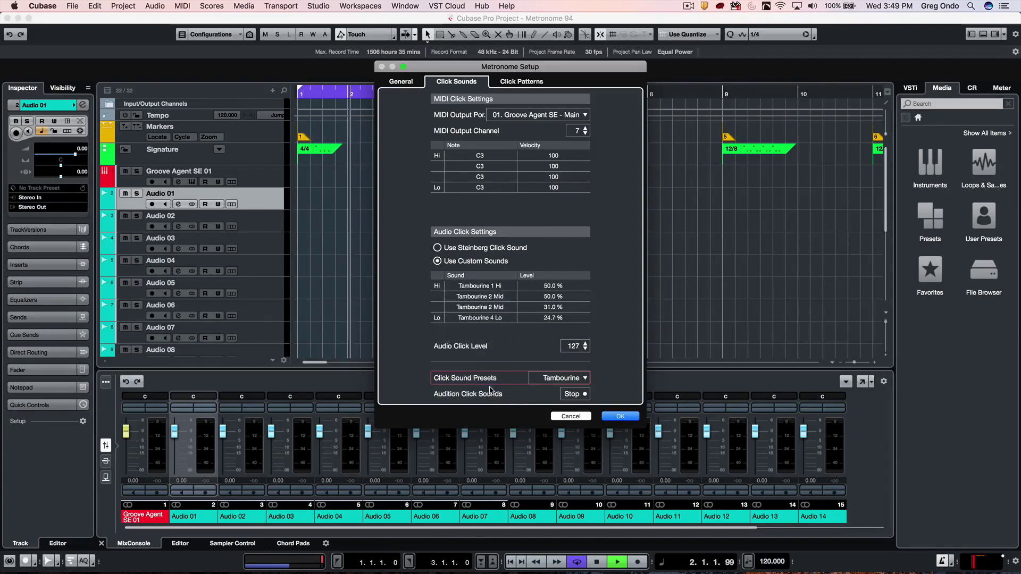
left_click(581, 379)
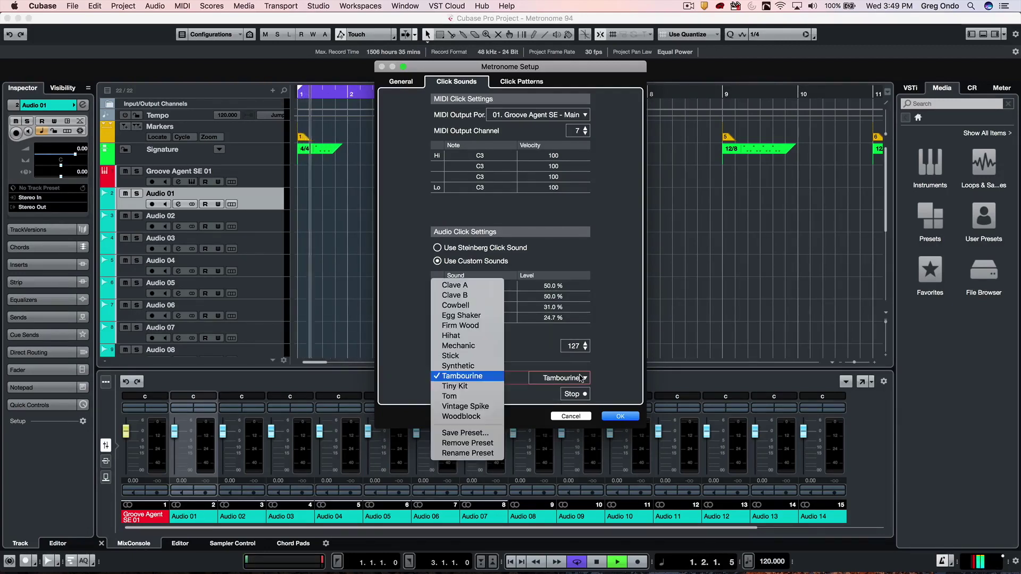
left_click(492, 387)
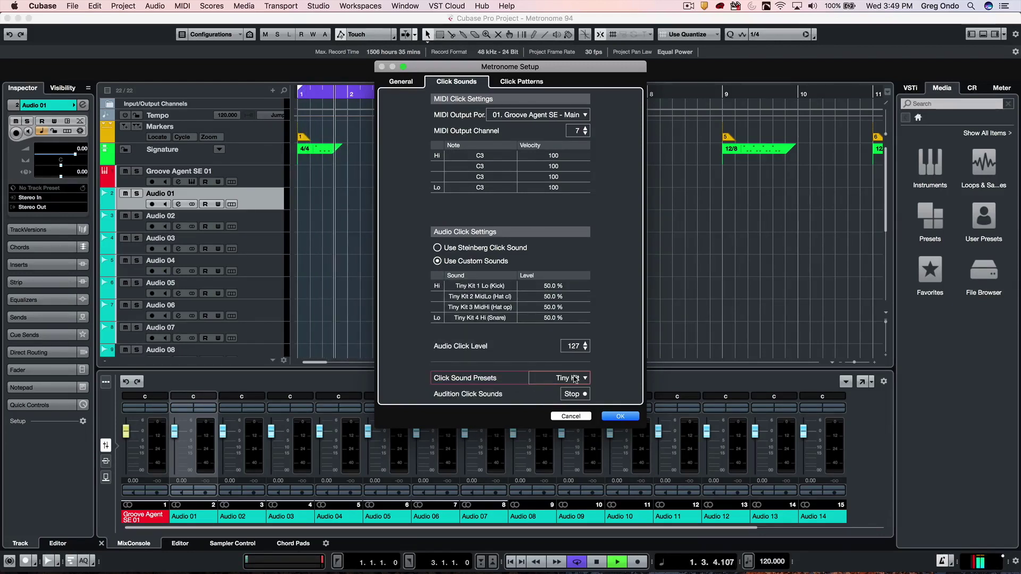
Audition the Tom, Vintage Spike and Woodblock click sound presets.
left_click(575, 378)
left_click(492, 387)
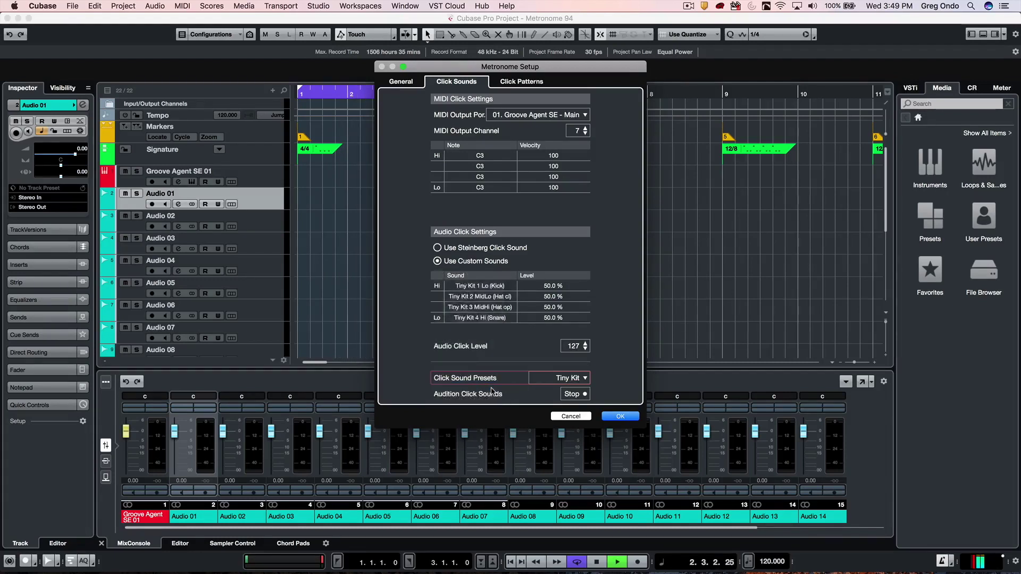
left_click(559, 378)
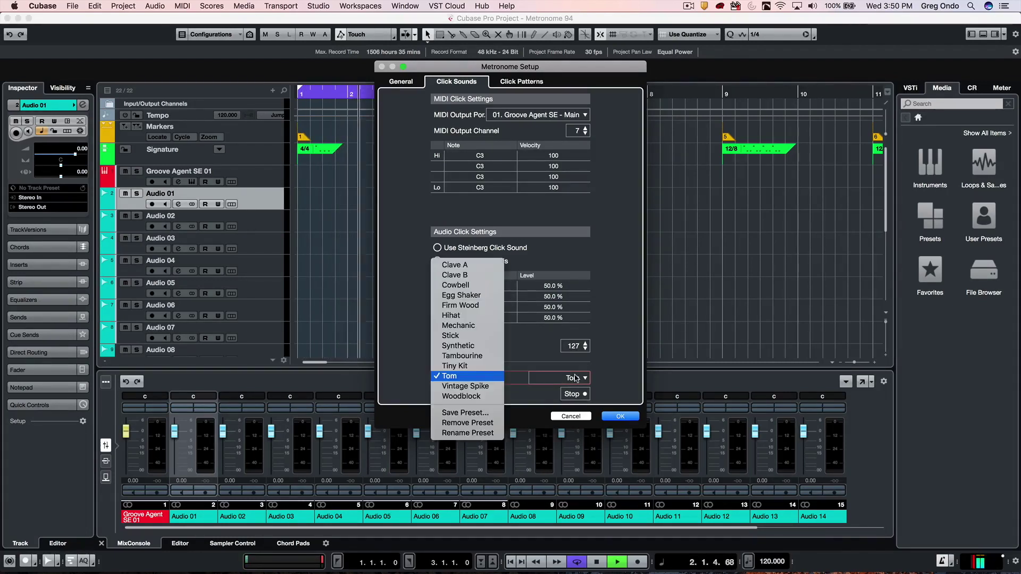
left_click(492, 386)
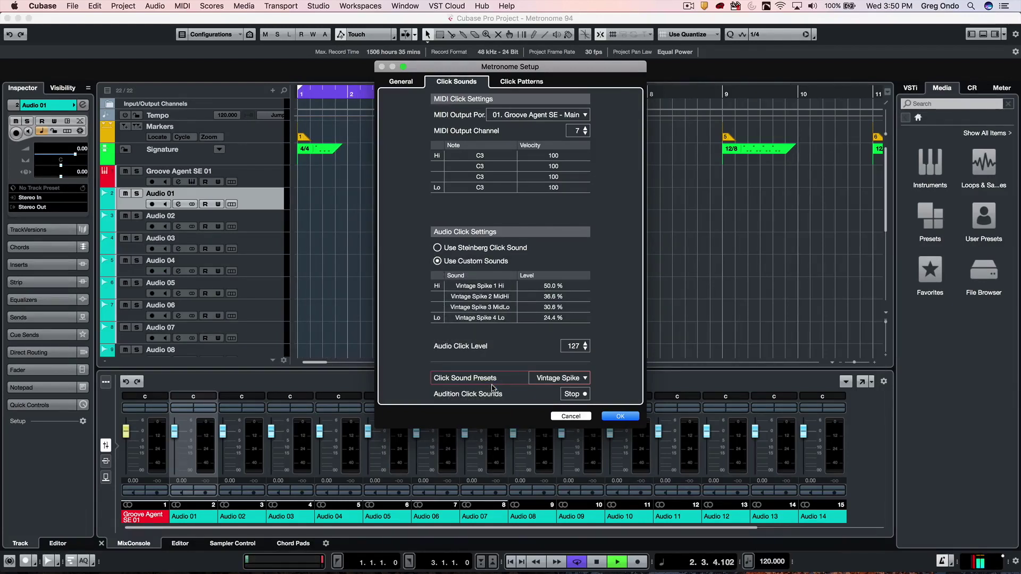
left_click(577, 379)
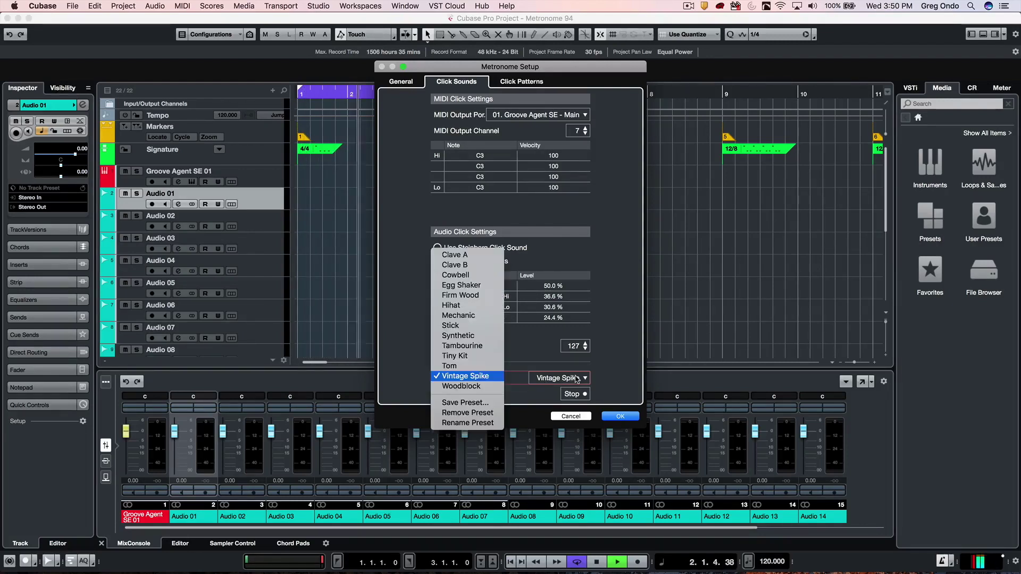
left_click(480, 385)
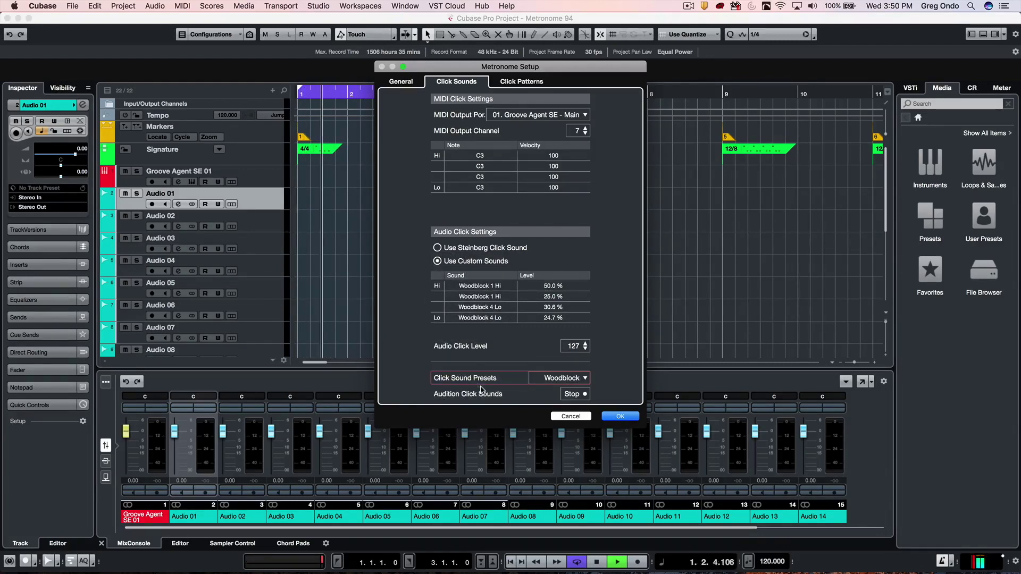
Cancel the custom file browser, switch back to the Steinberg click sound, and confirm with OK.
left_click(474, 285)
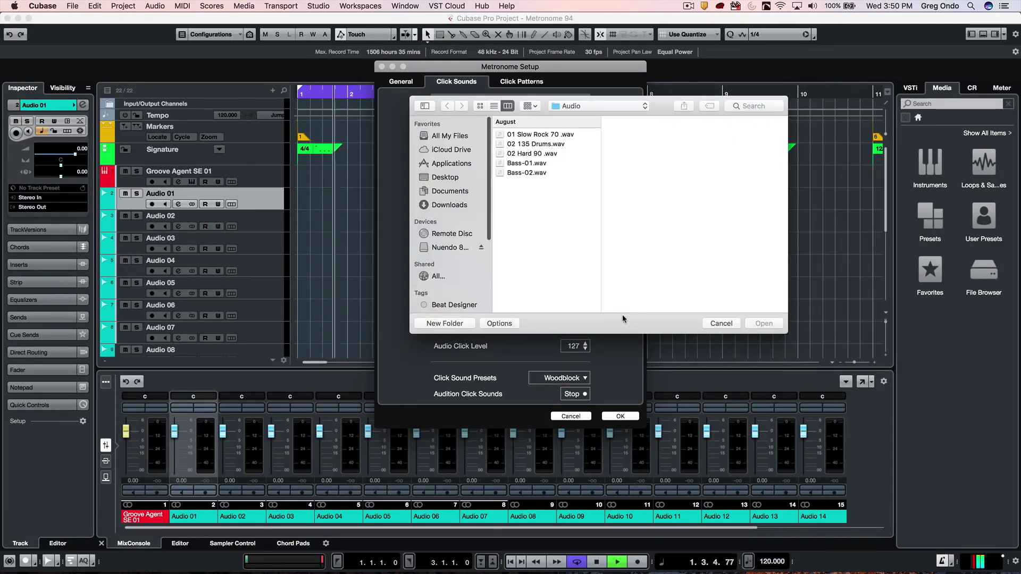
left_click(721, 323)
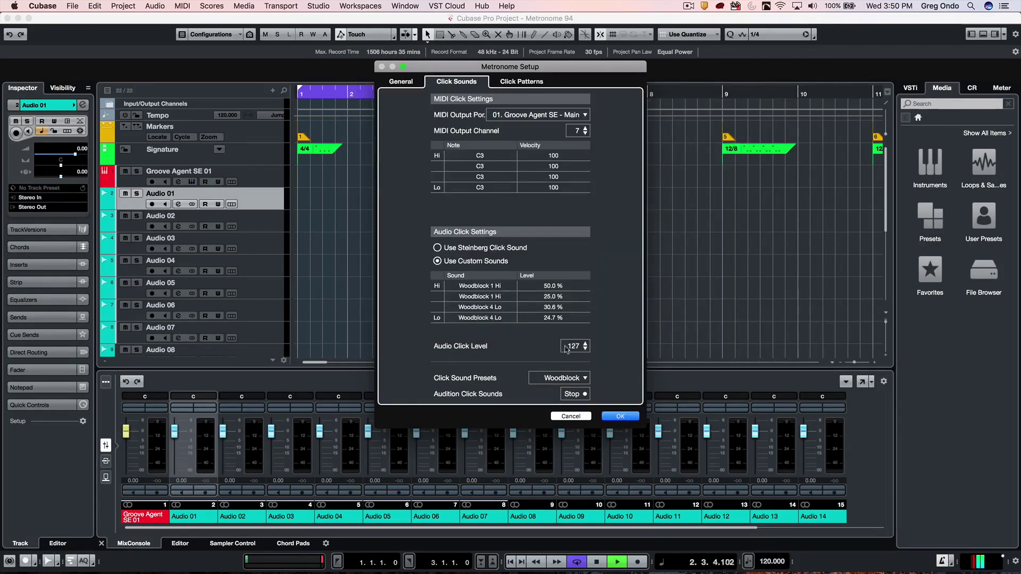
left_click(438, 248)
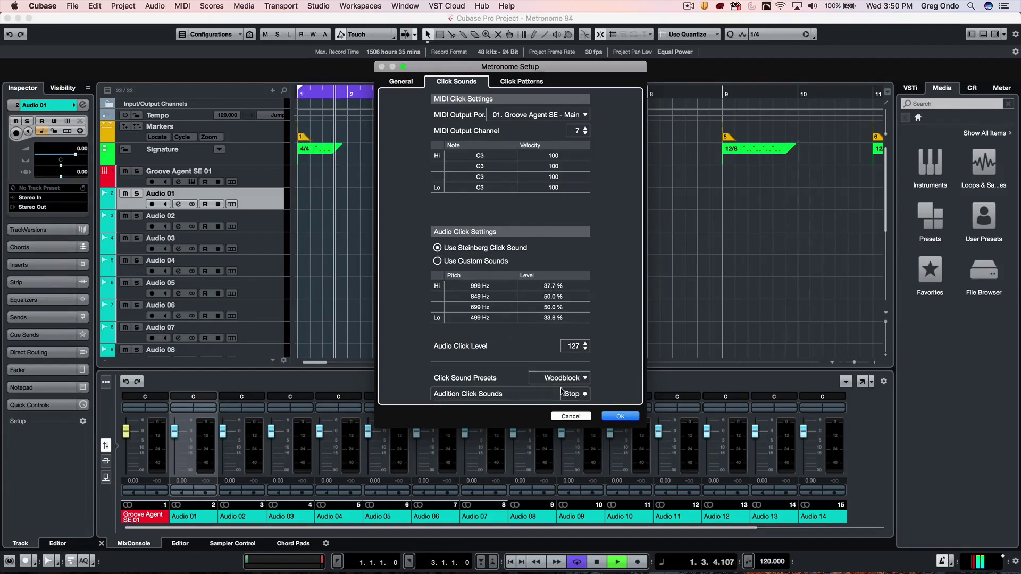
left_click(619, 416)
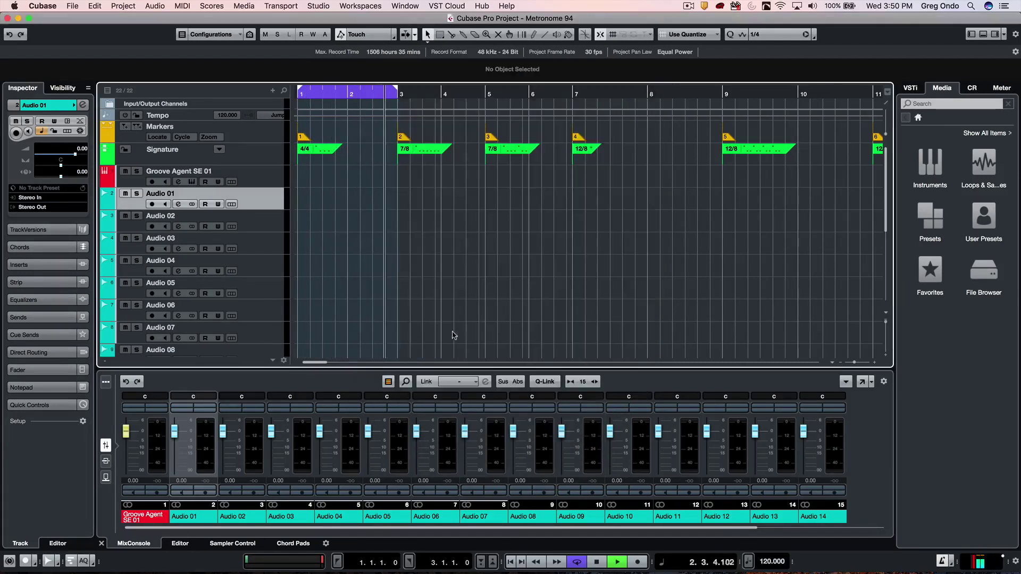
Select the bar-1 4/4 signature event and open its Click Pattern Editor.
left_click(304, 149)
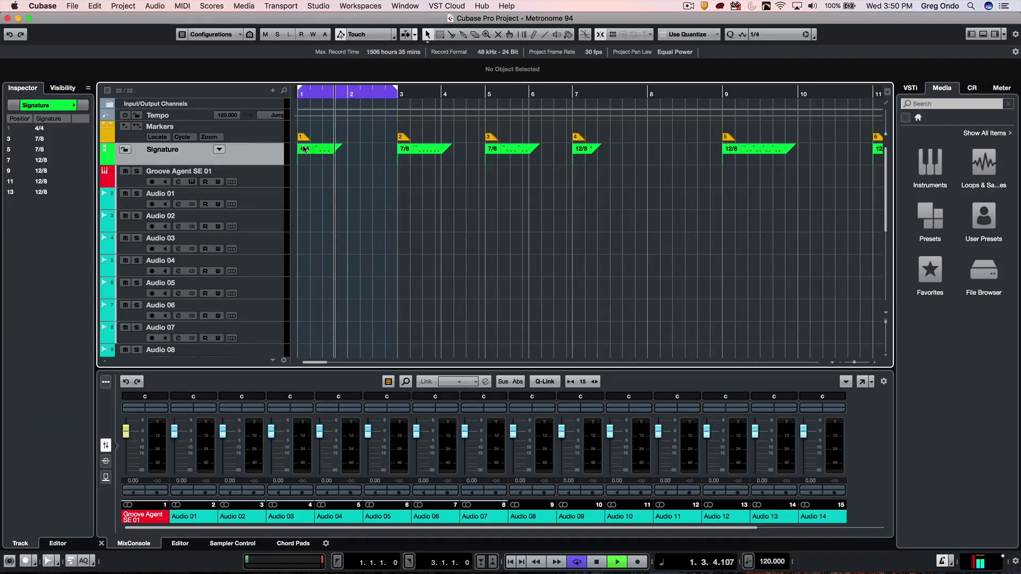
left_click(326, 151)
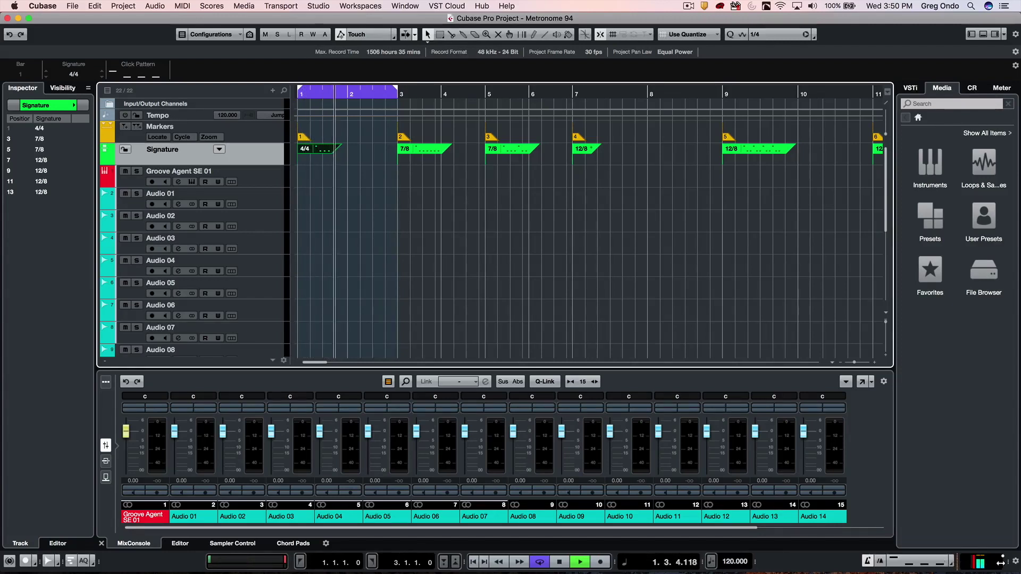
left_click_drag(956, 562, 881, 563)
left_click(326, 148)
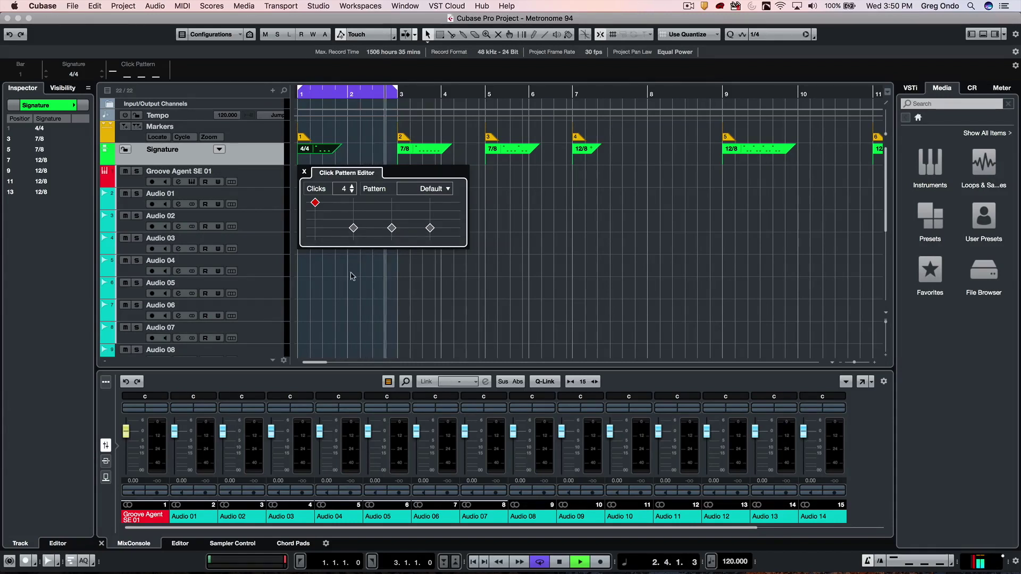
Experiment with the levels of the second and third clicks while auditioning, then restore them.
key("space")
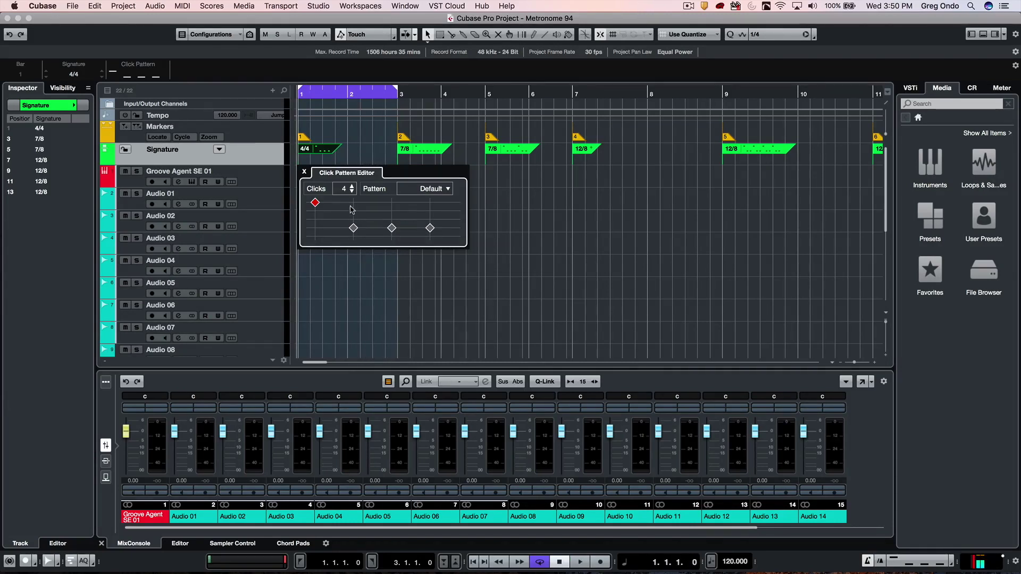
left_click(351, 210)
left_click(392, 220)
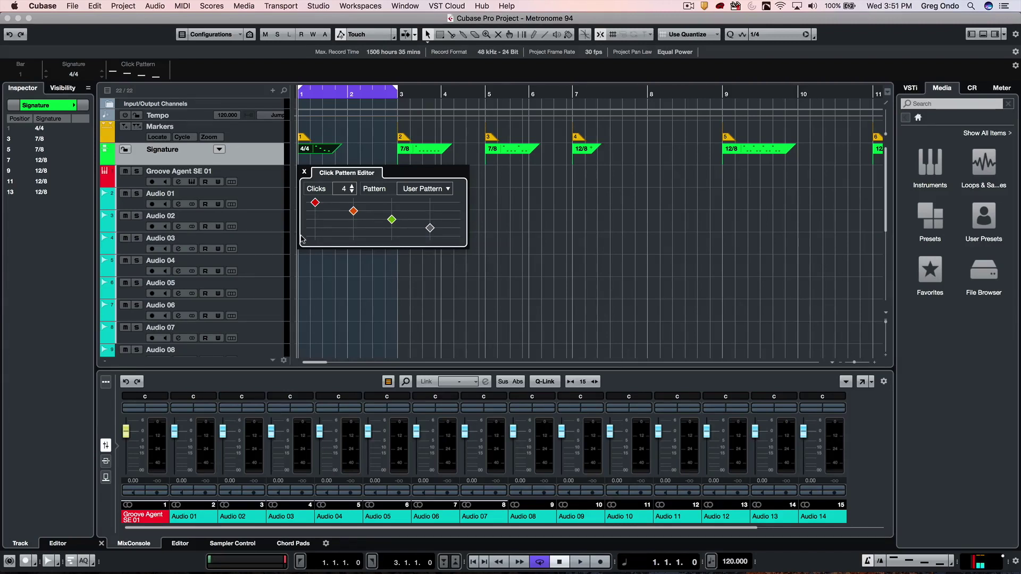
key("space")
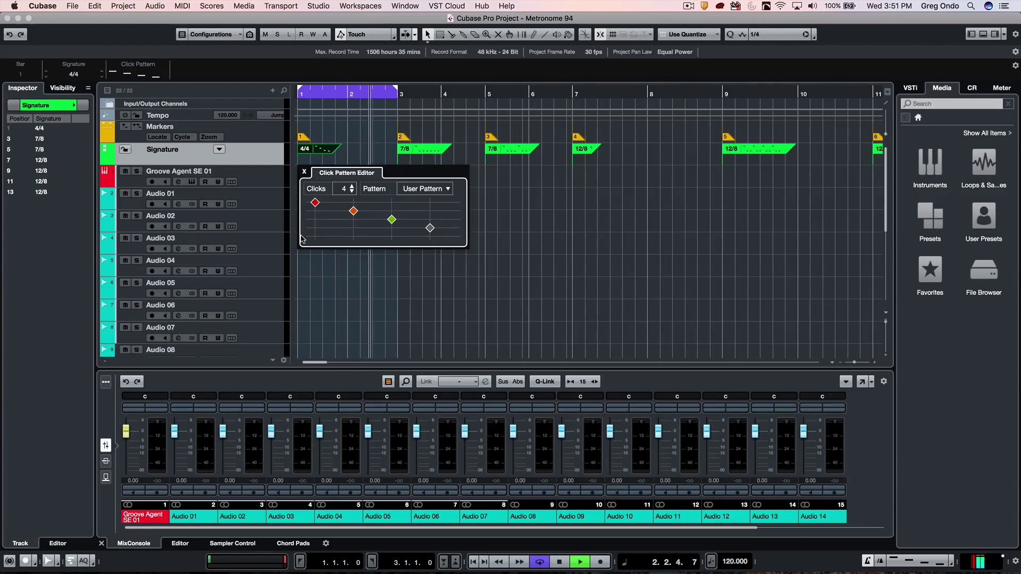
key("space")
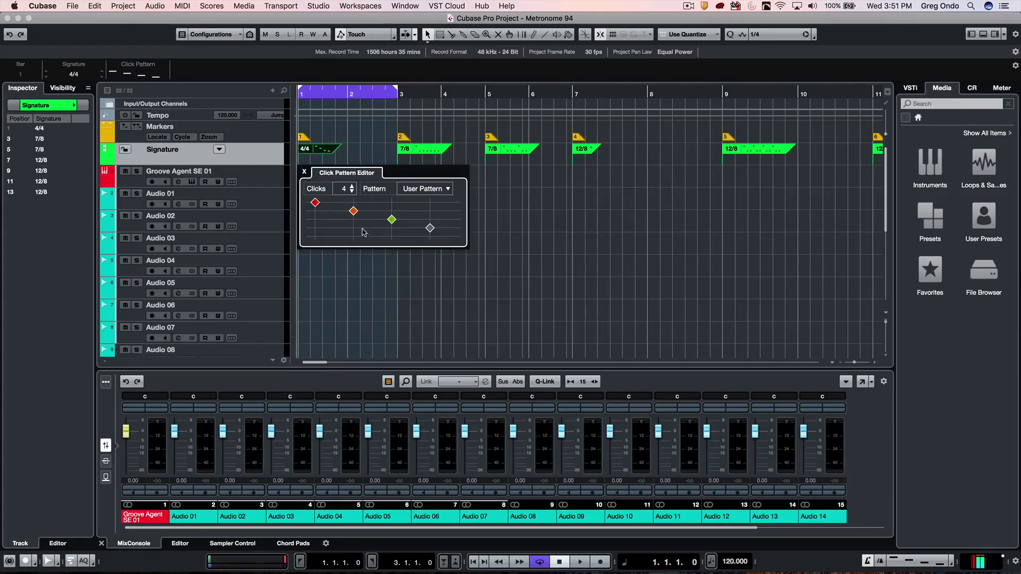
left_click(386, 232)
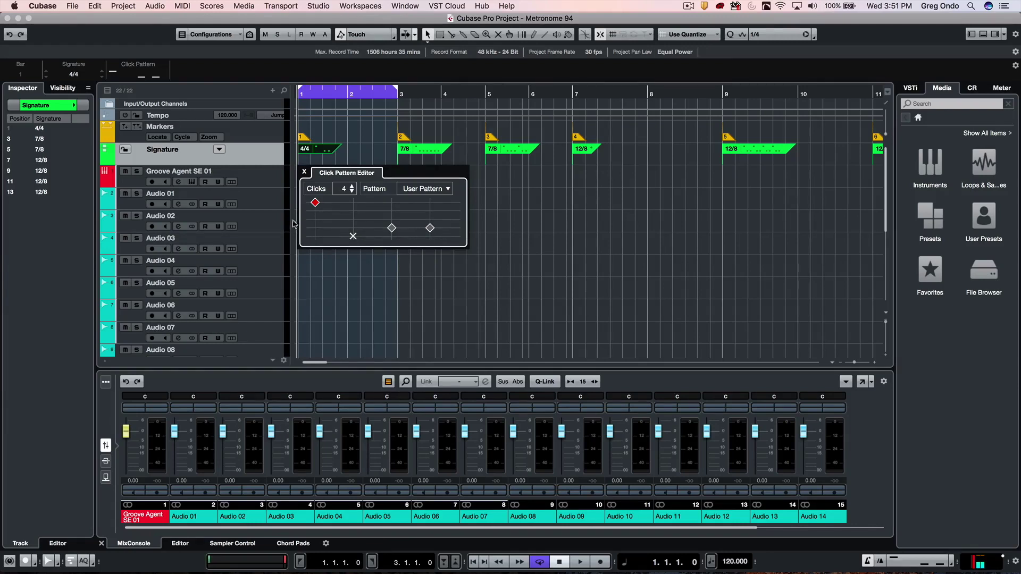
key("space")
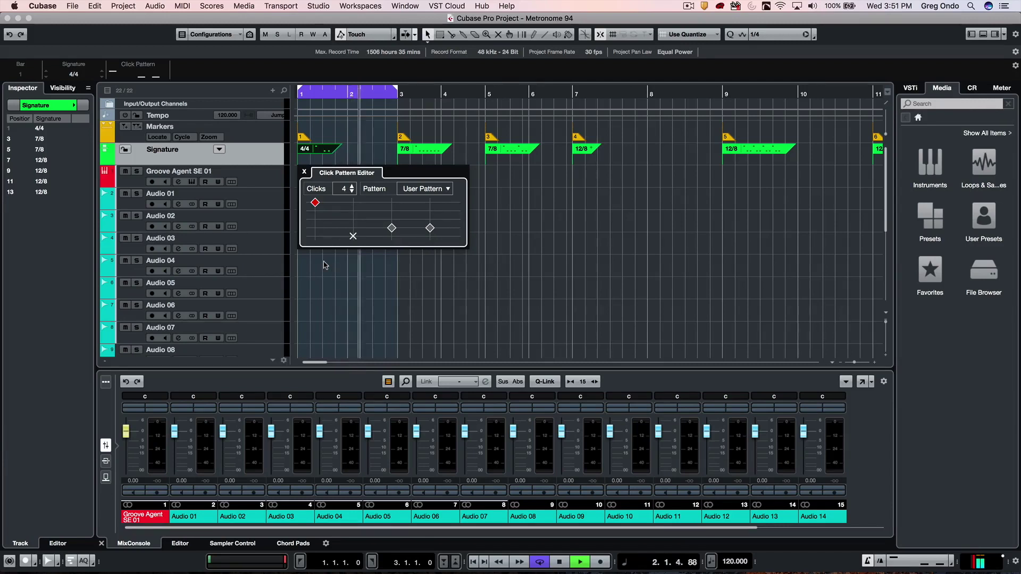
key("space")
left_click(353, 229)
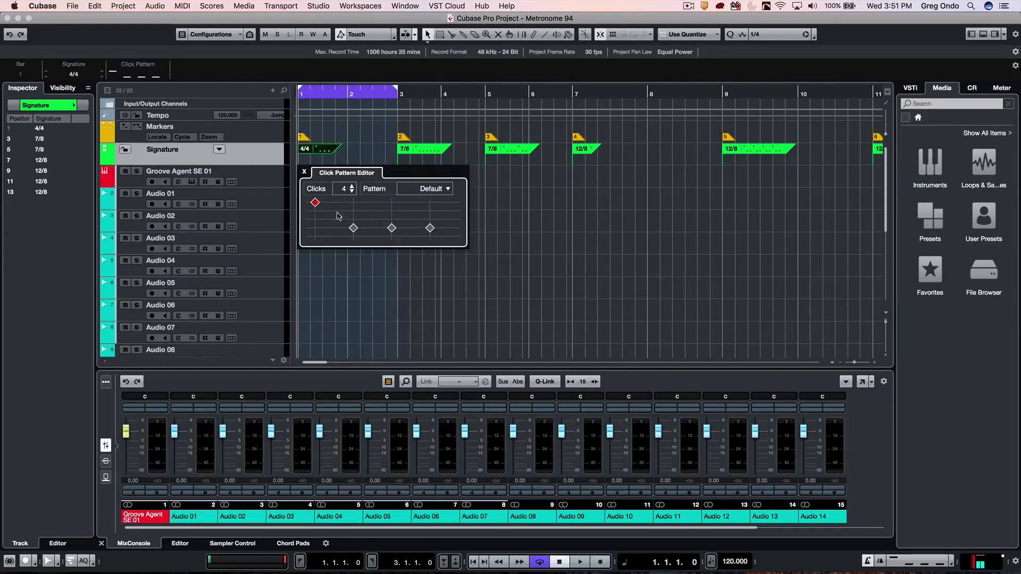
Increase the 4/4 bar to five, six, then seven clicks while listening to playback.
left_click(351, 186)
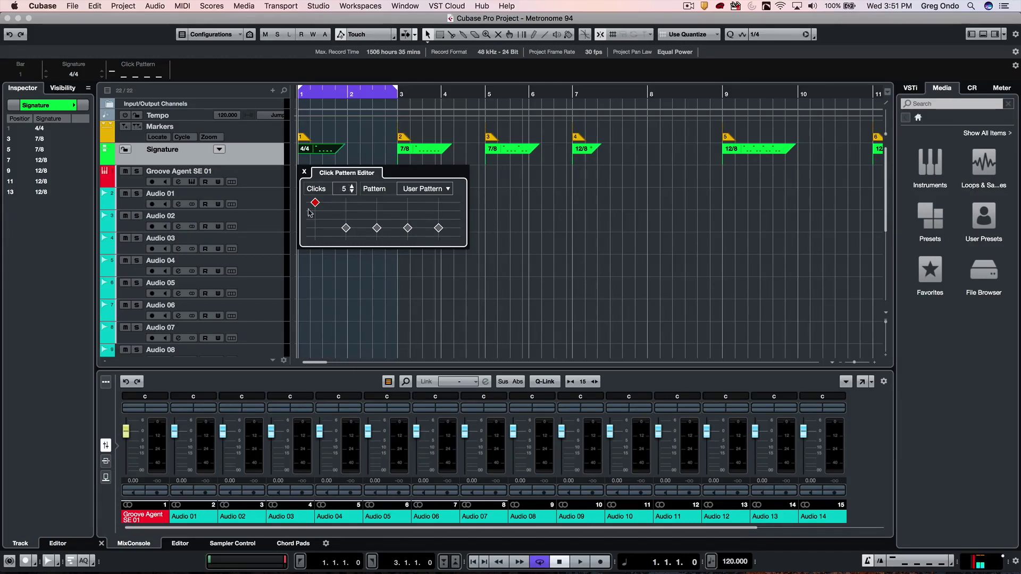
key("space")
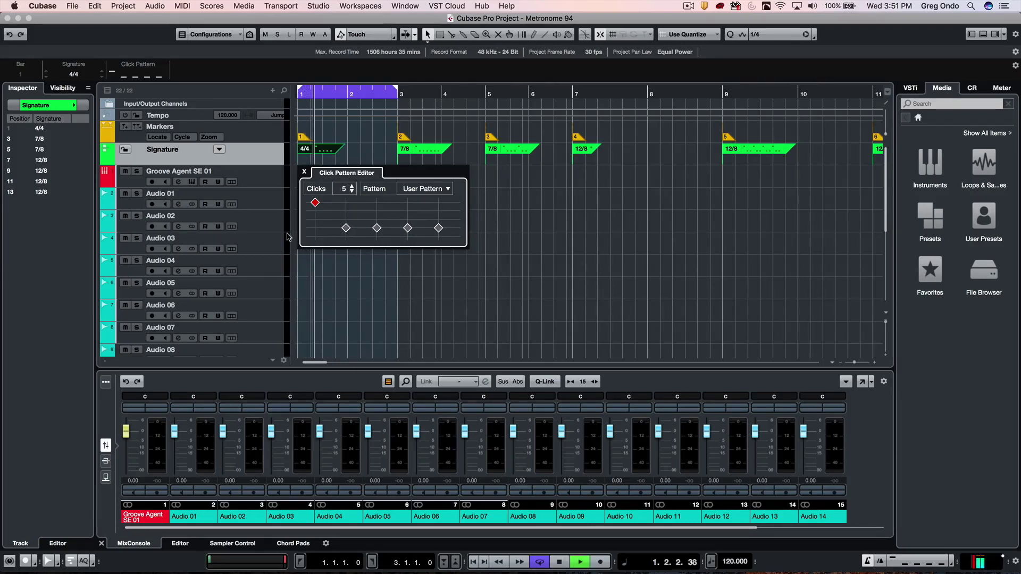
left_click(351, 186)
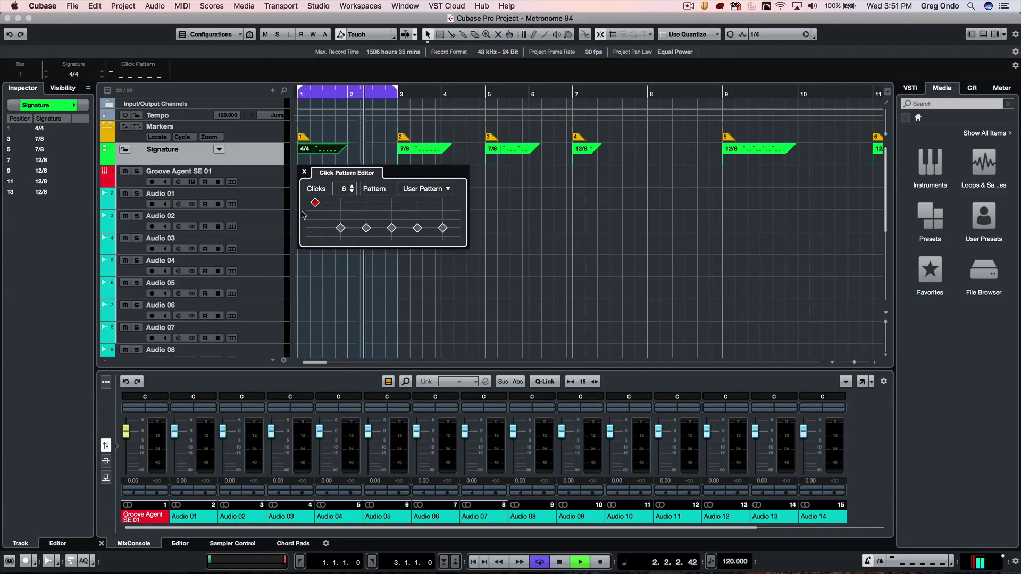
left_click(351, 186)
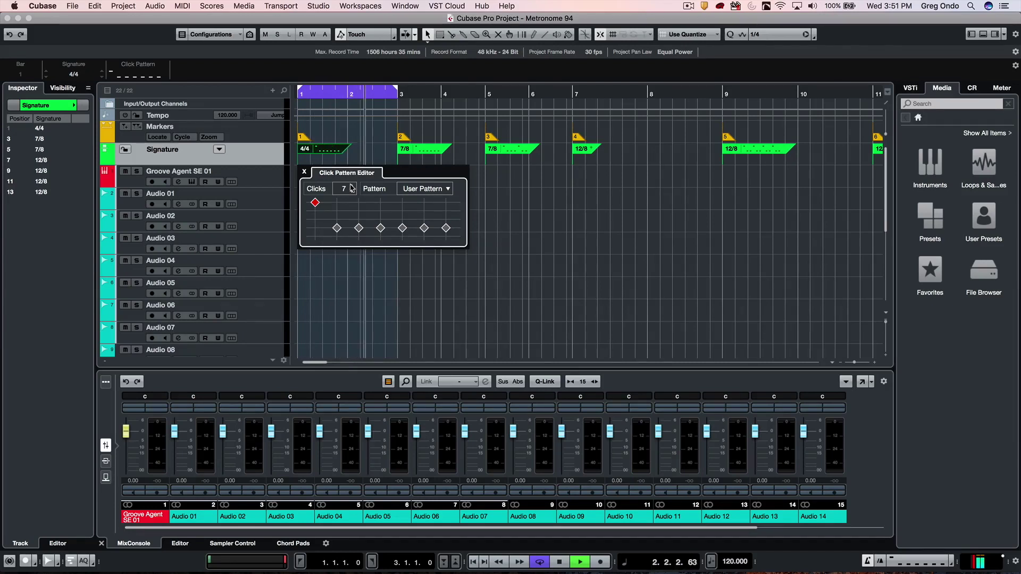
key("space")
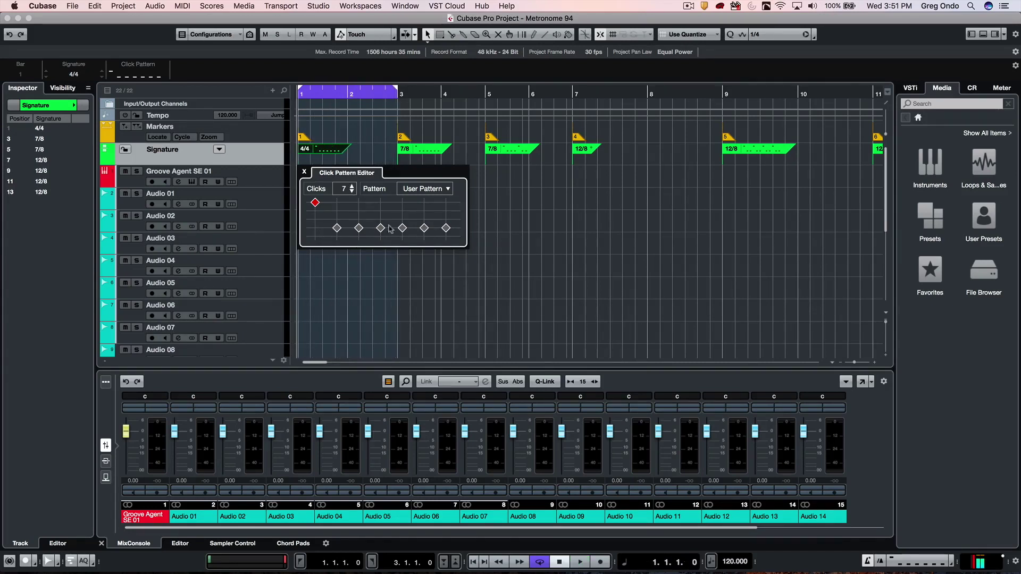
Try the Default, Half Tempo, Double Tempo and As 6/8 presets, then return to Default and close.
left_click(428, 191)
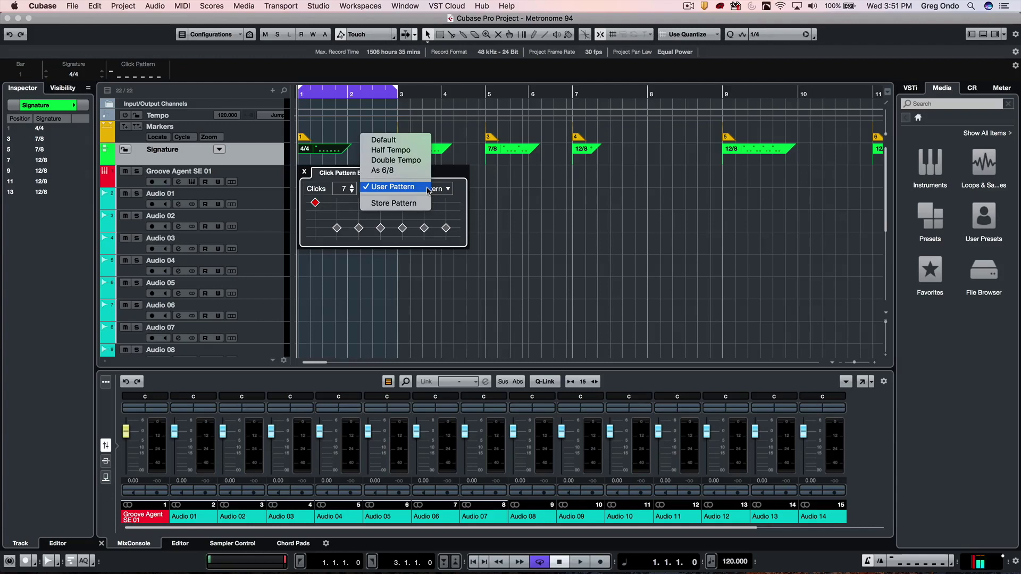
left_click(398, 140)
left_click(439, 188)
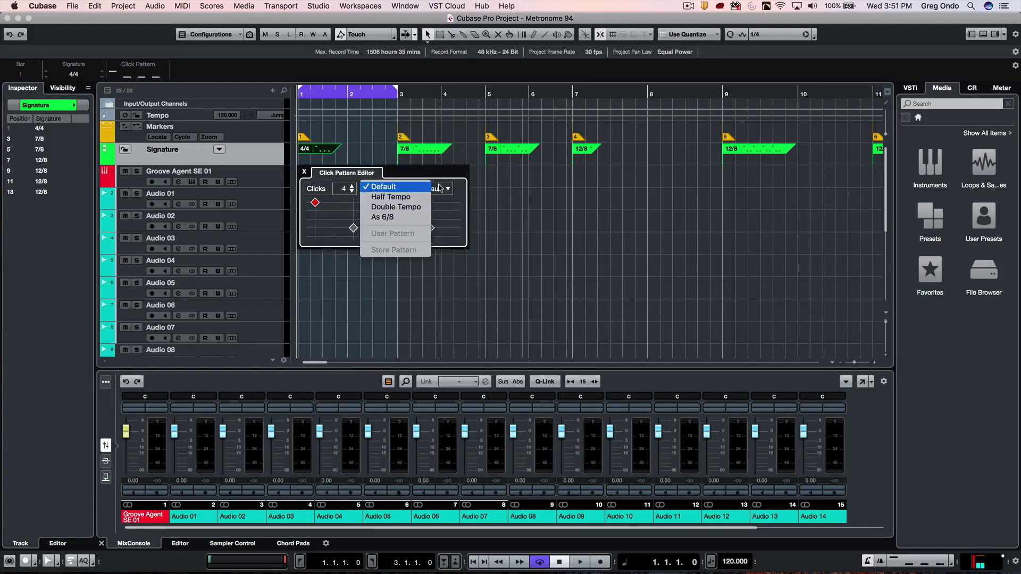
left_click(404, 197)
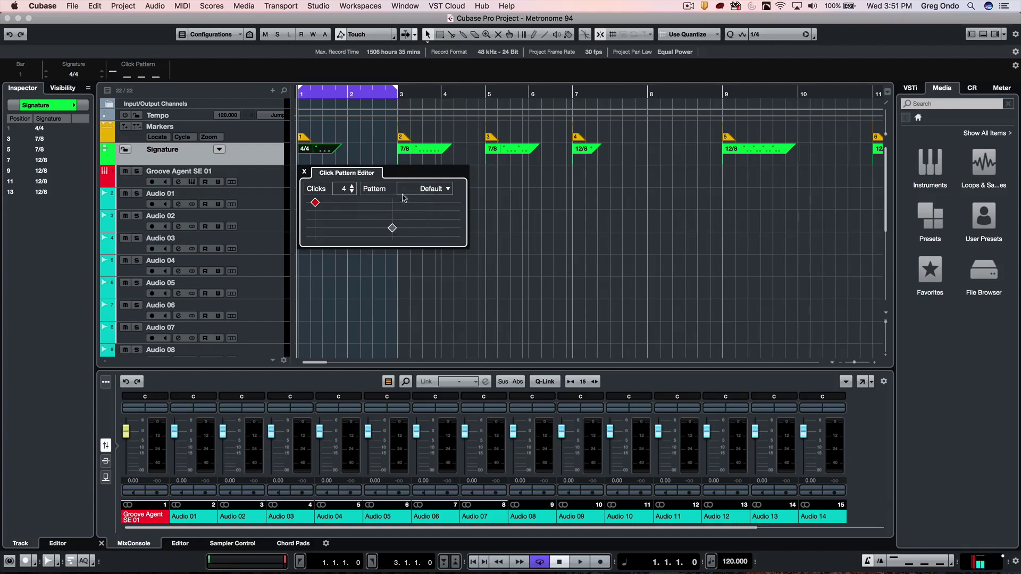
left_click(406, 190)
left_click(408, 199)
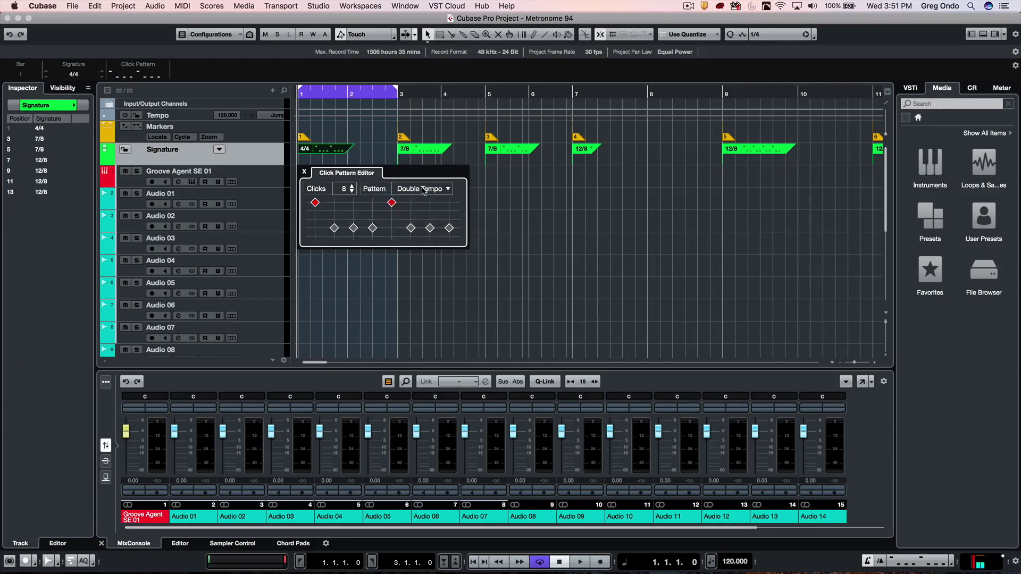
left_click(404, 189)
left_click(402, 197)
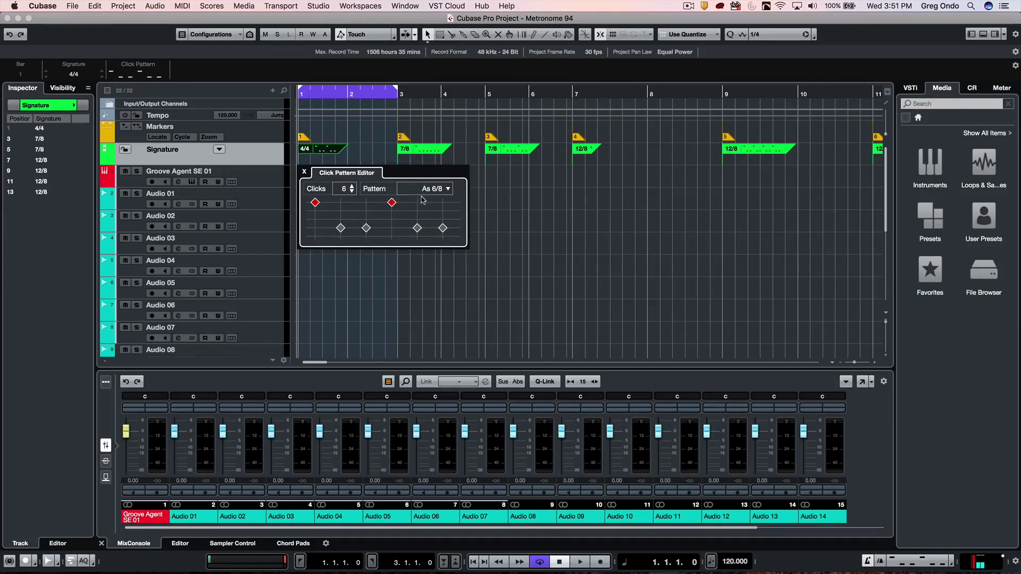
left_click(437, 190)
left_click(384, 161)
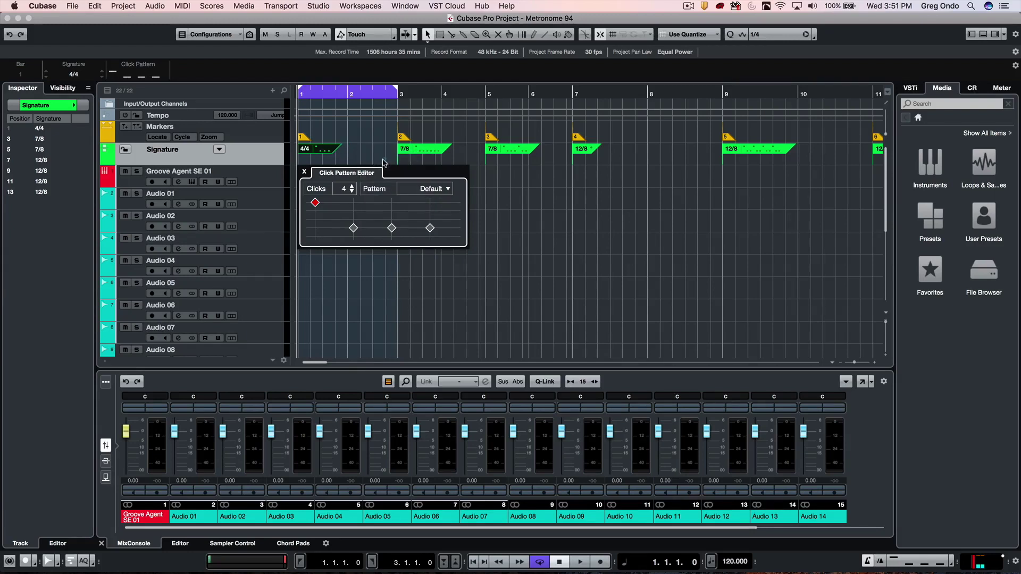
left_click(371, 155)
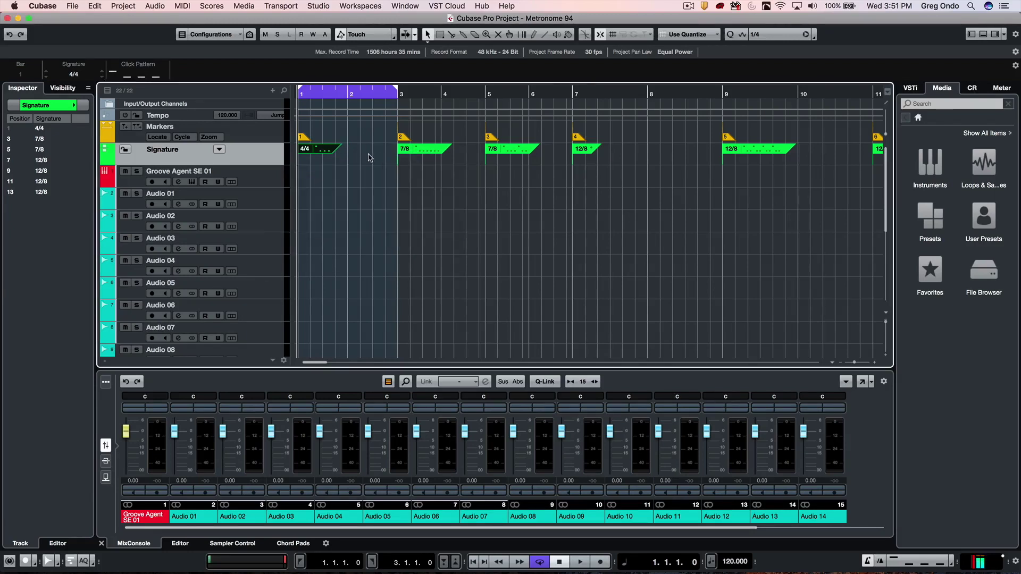
Open Metronome Setup on the Click Patterns tab and scroll to the 12/8 section.
left_click(276, 6)
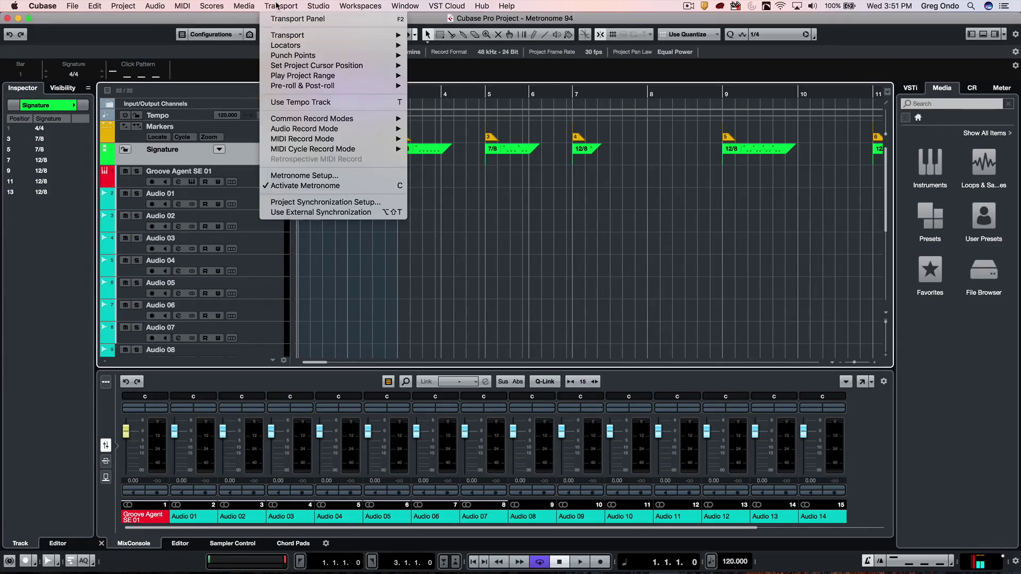
left_click(314, 176)
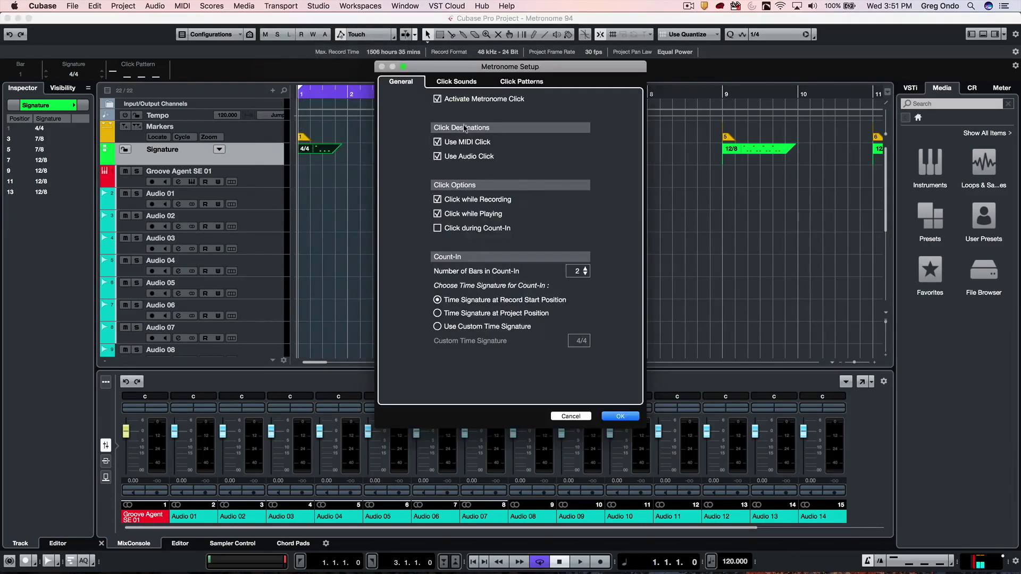
left_click(507, 82)
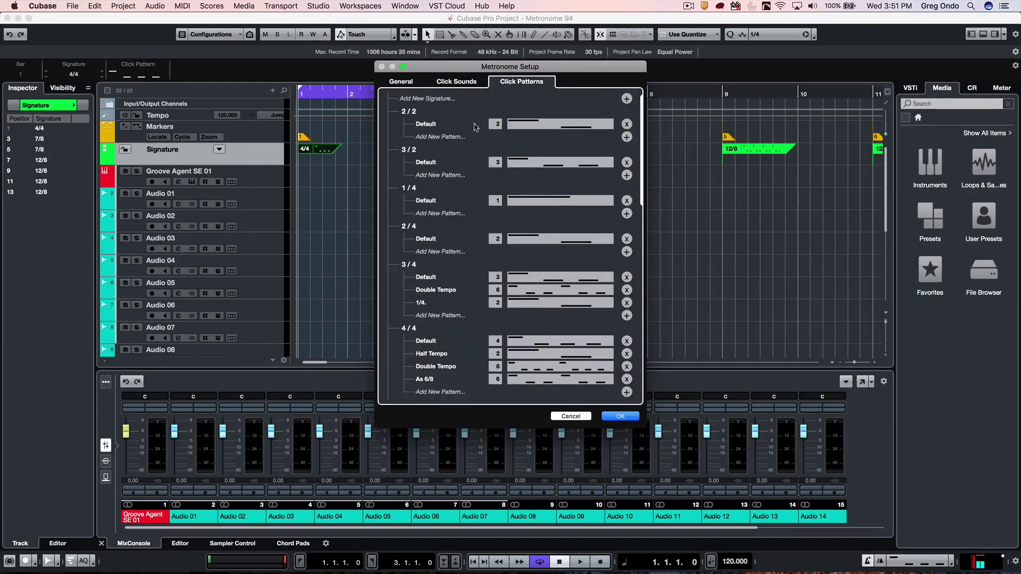
left_click_drag(638, 166, 611, 367)
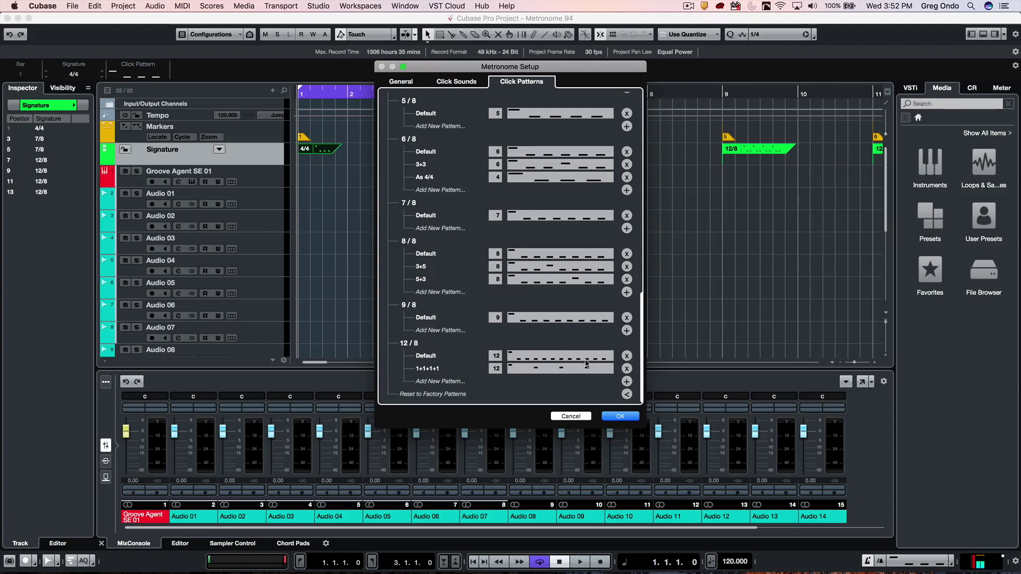
Add a new 12/8 click pattern accenting beats 4, 7 and 10, and confirm with OK.
left_click(627, 381)
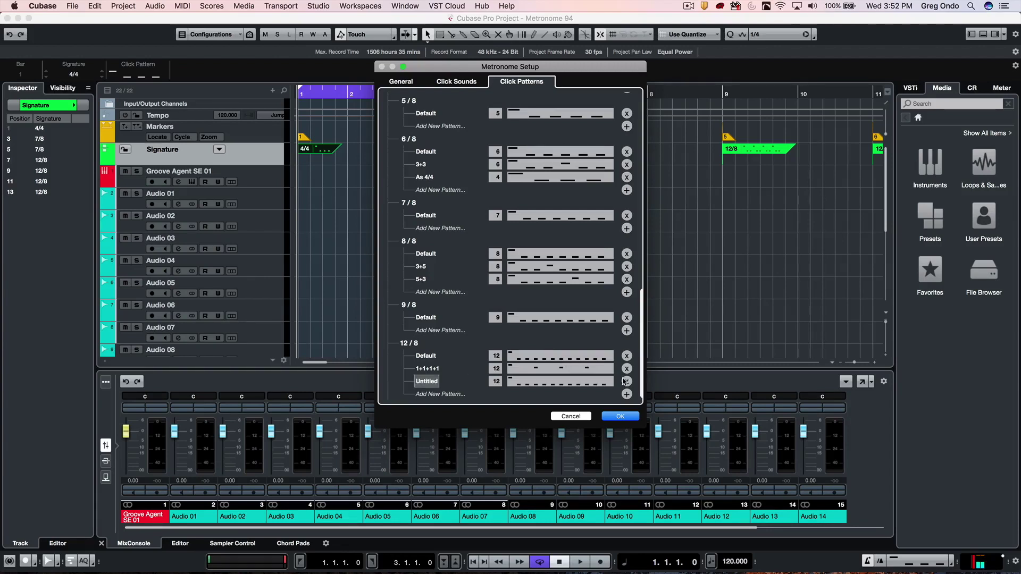
left_click(565, 384)
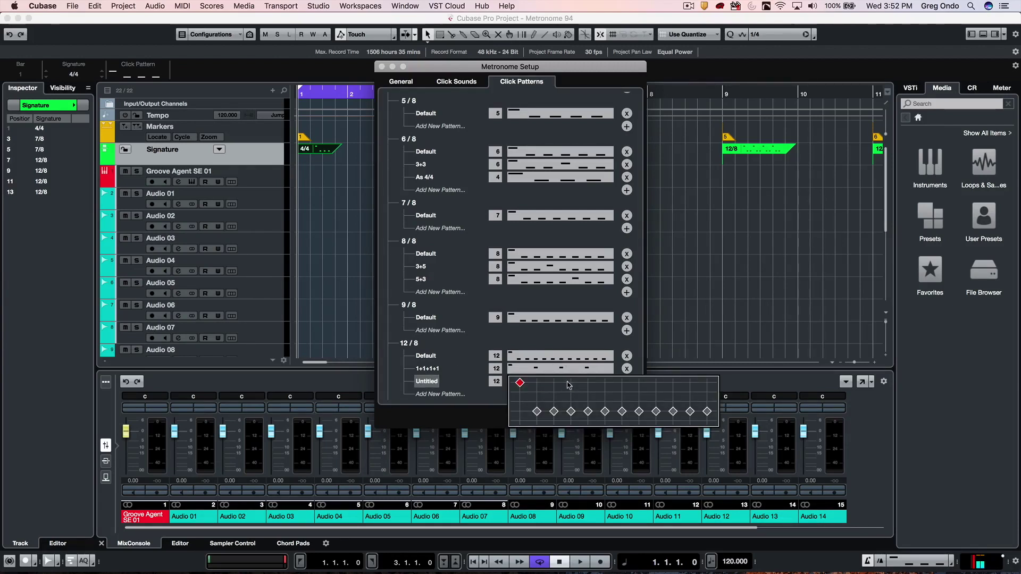
left_click(569, 384)
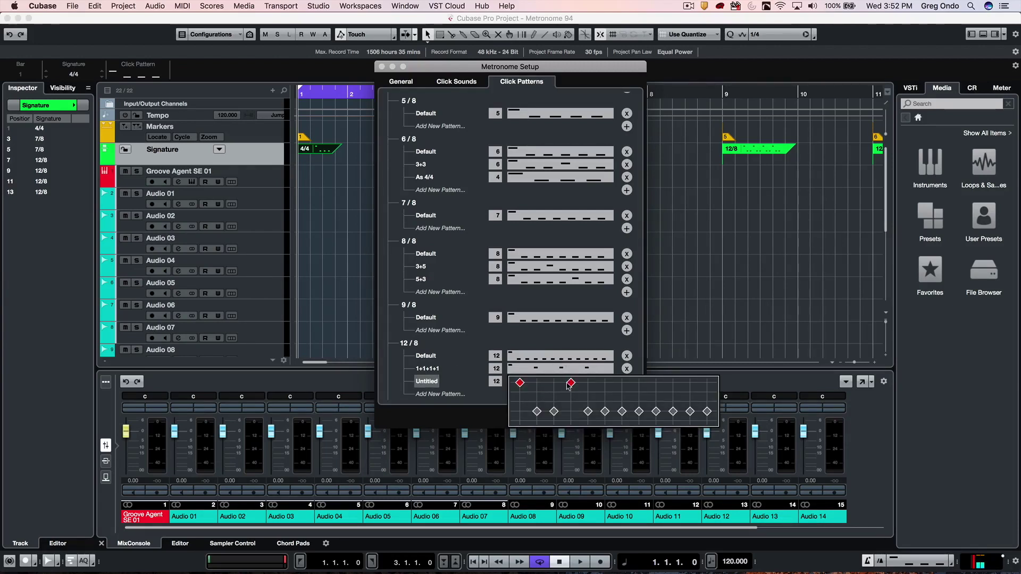
left_click(622, 383)
left_click(673, 382)
left_click(495, 381)
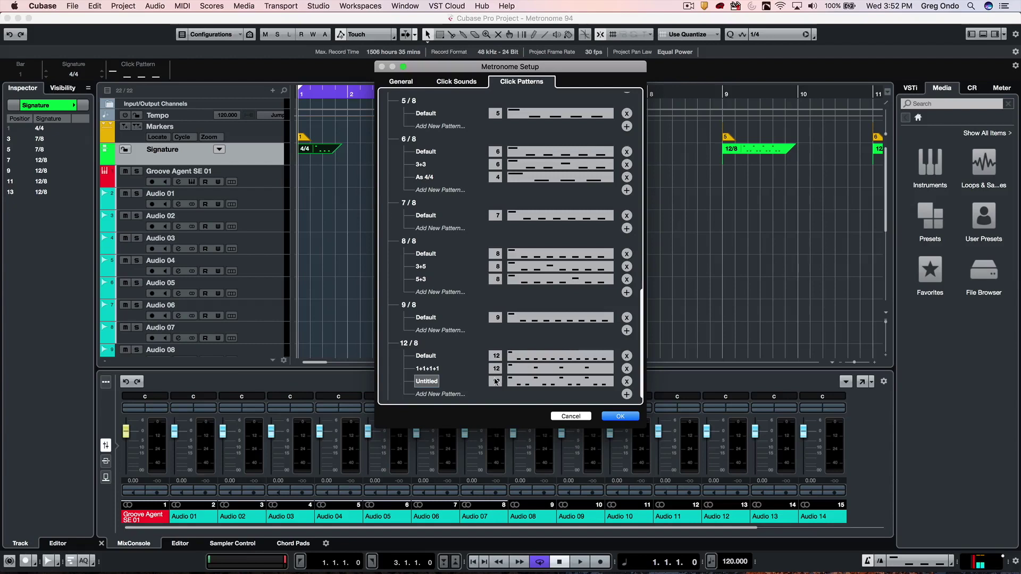
left_click(617, 417)
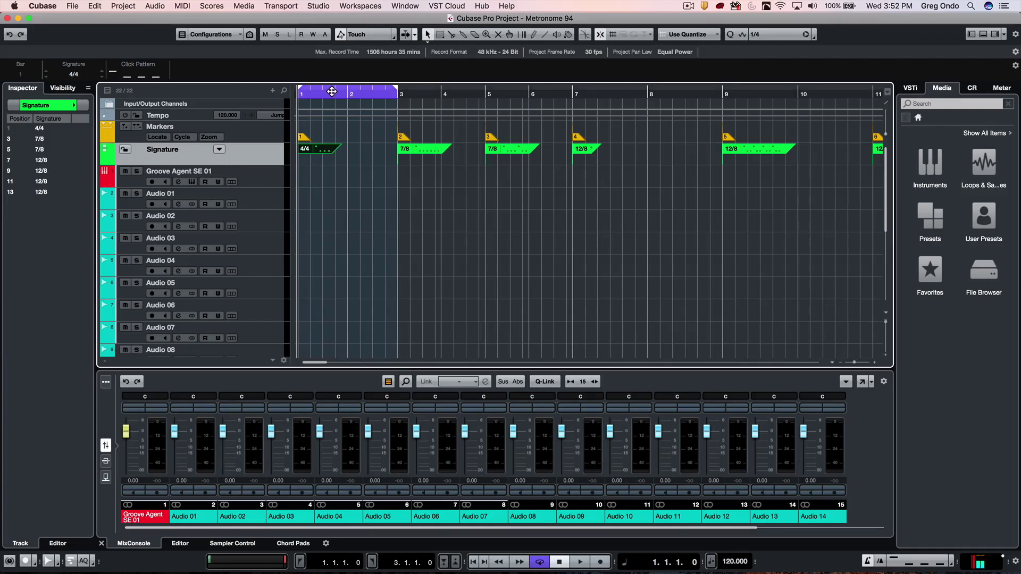
Set the cycle range to bars 3–5 and zoom in around bar 3.
left_click_drag(329, 92, 431, 90)
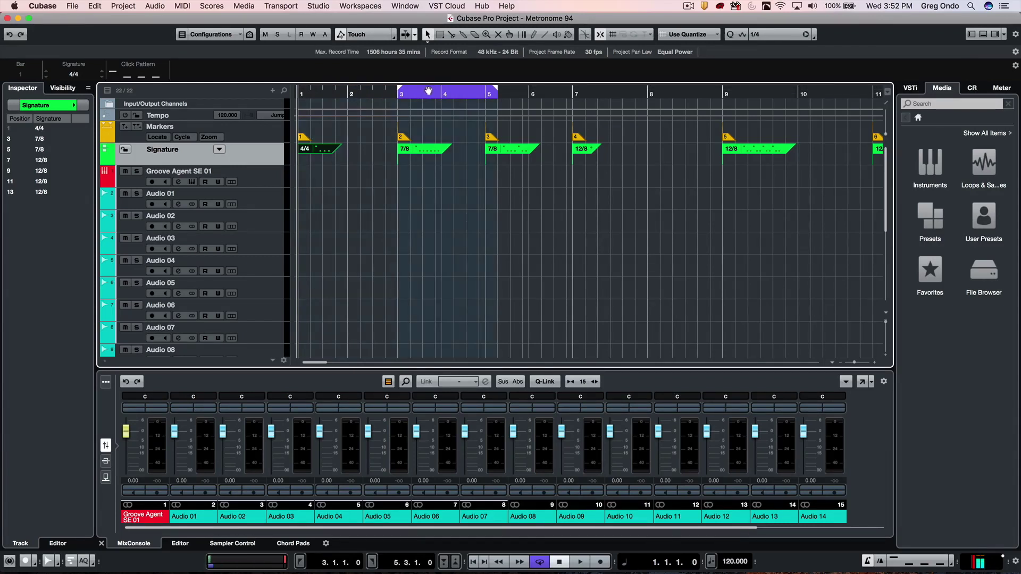
left_click_drag(496, 88, 484, 90)
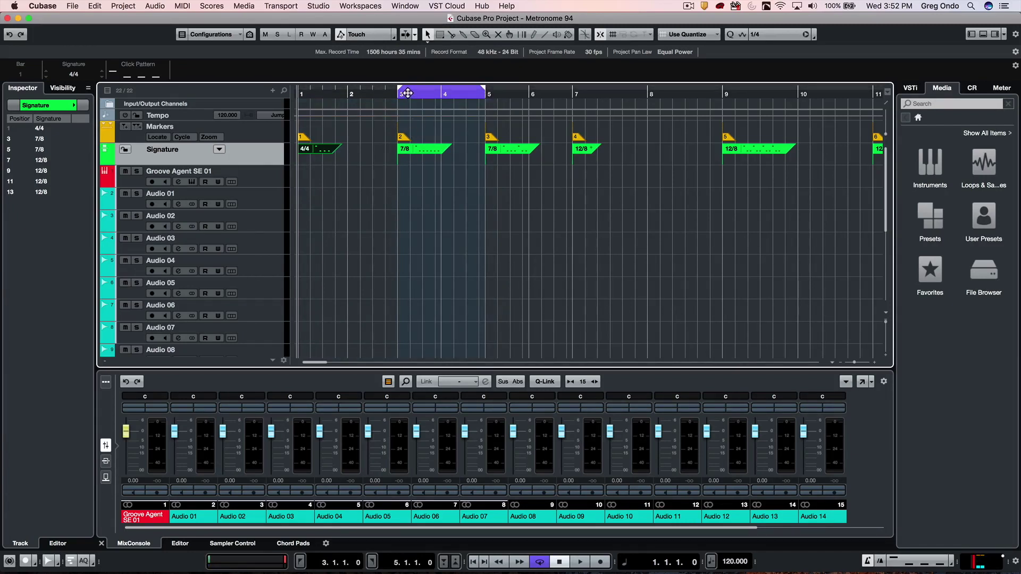
left_click_drag(412, 94, 415, 139)
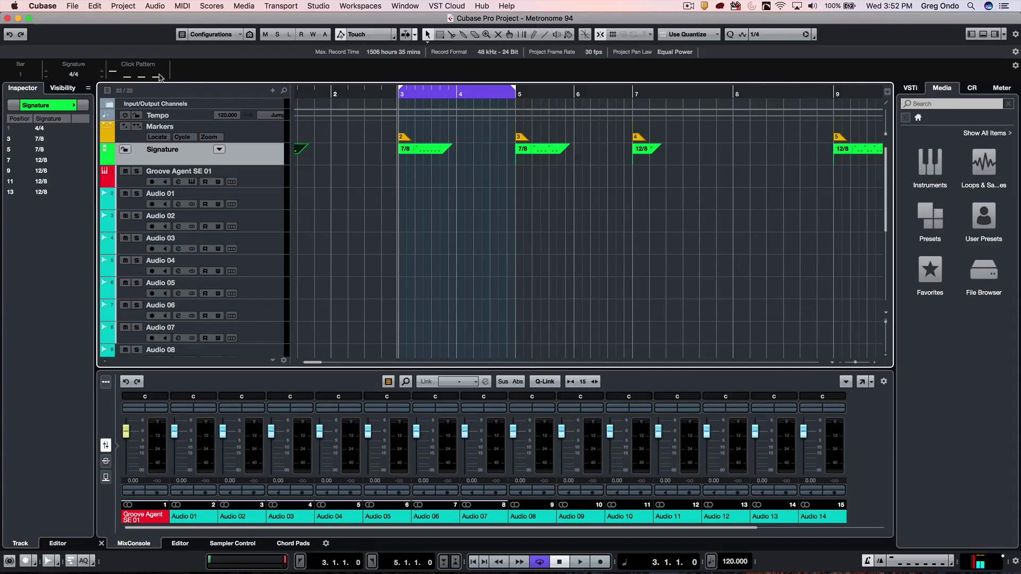
Open the bar-3 7/8 signature's click pattern and listen to its default seven clicks.
left_click(418, 152)
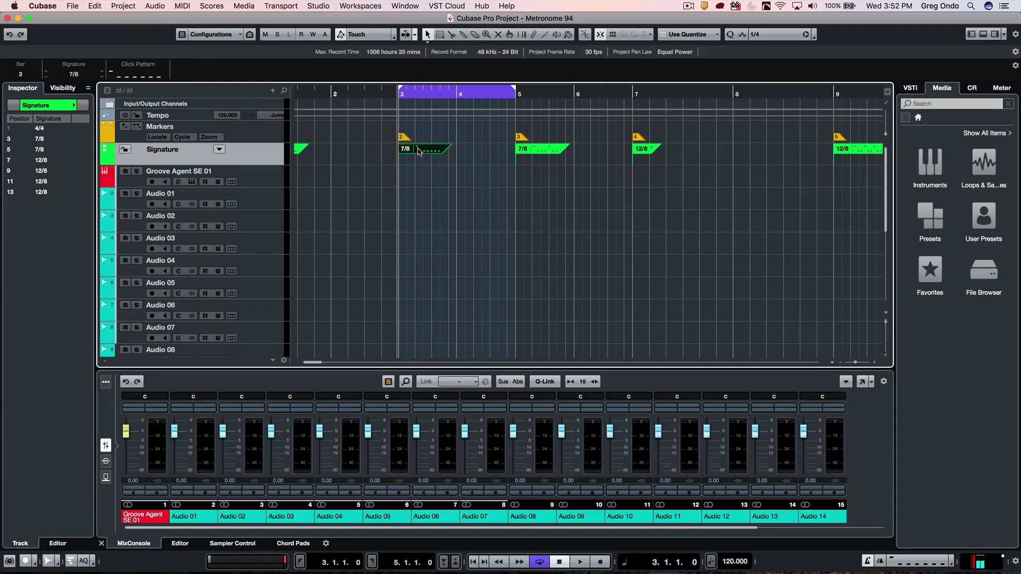
left_click(418, 152)
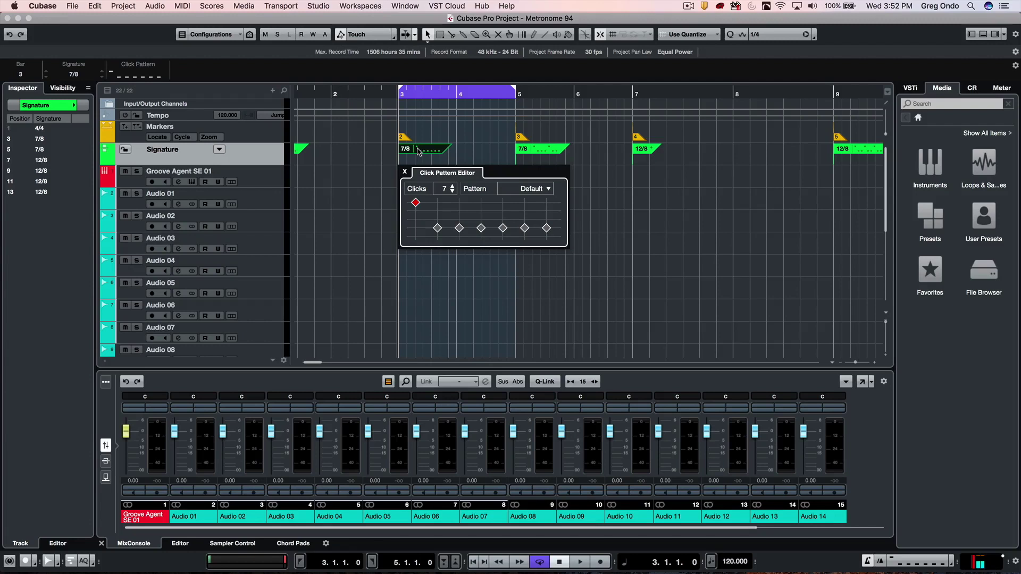
key("space")
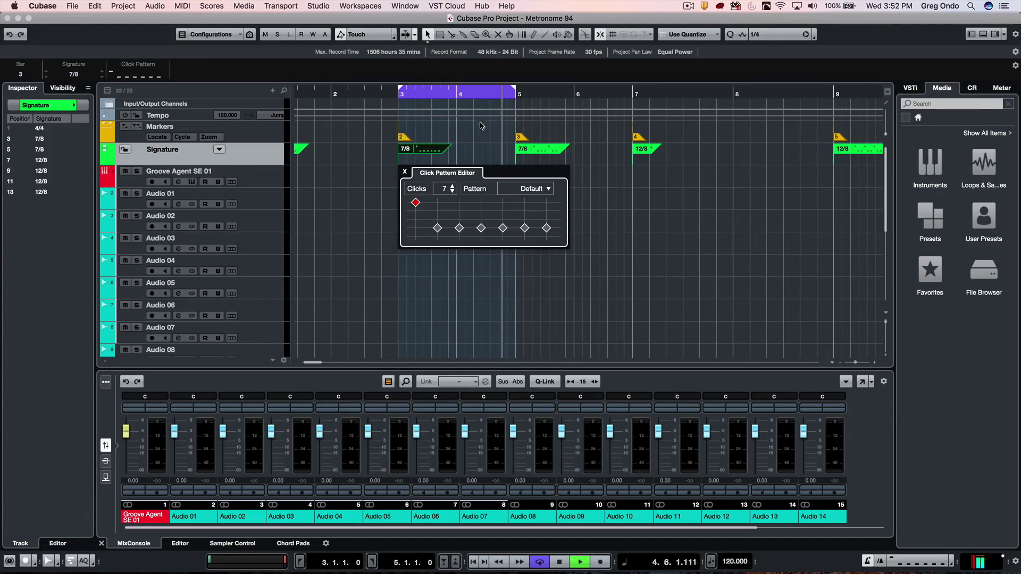
key("space")
left_click(480, 145)
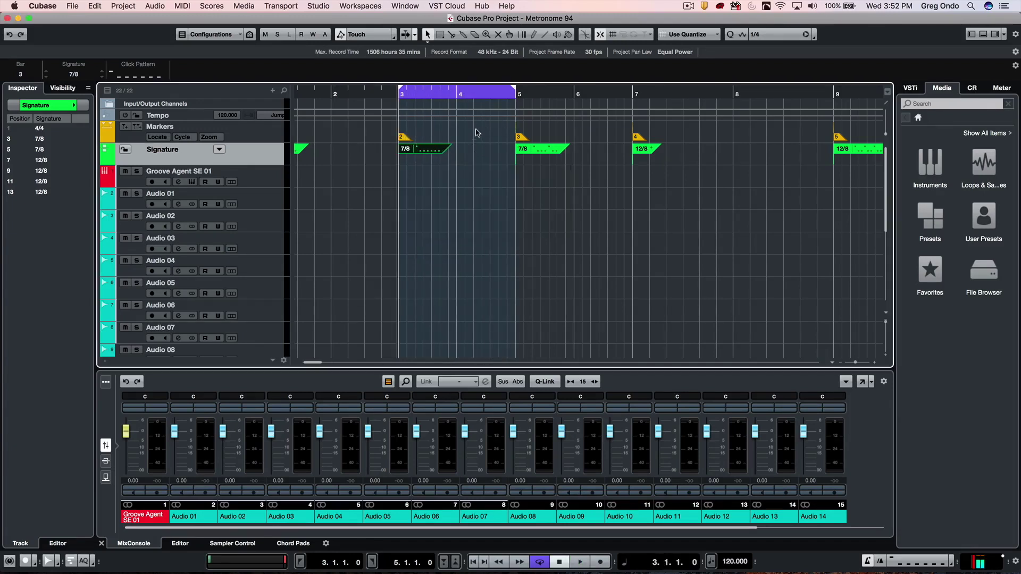
Turn on 'Use Metronome Click Pattern Level for Grid Line Emphasis' from the ruler's context menu.
right_click(469, 93)
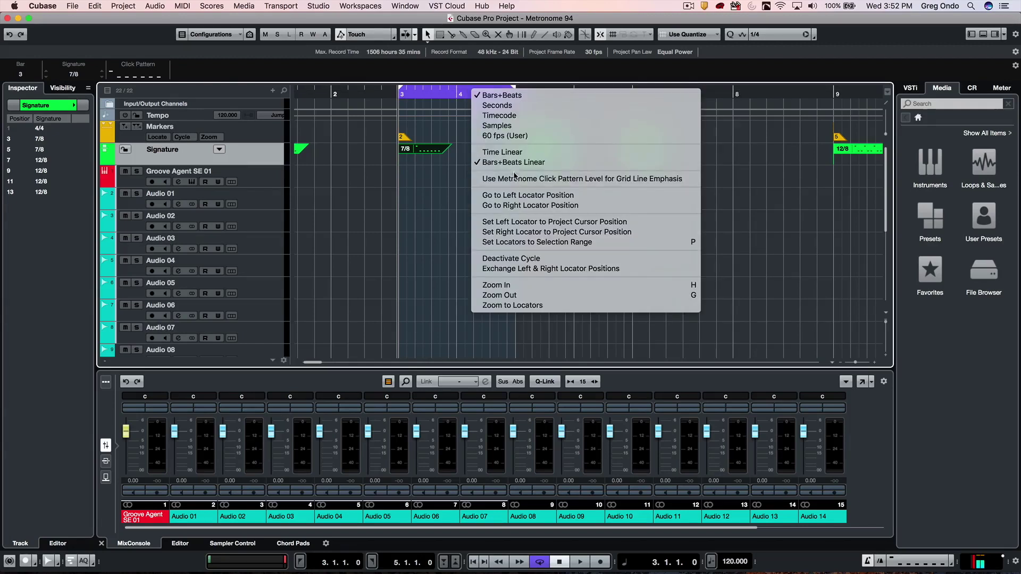
left_click(578, 179)
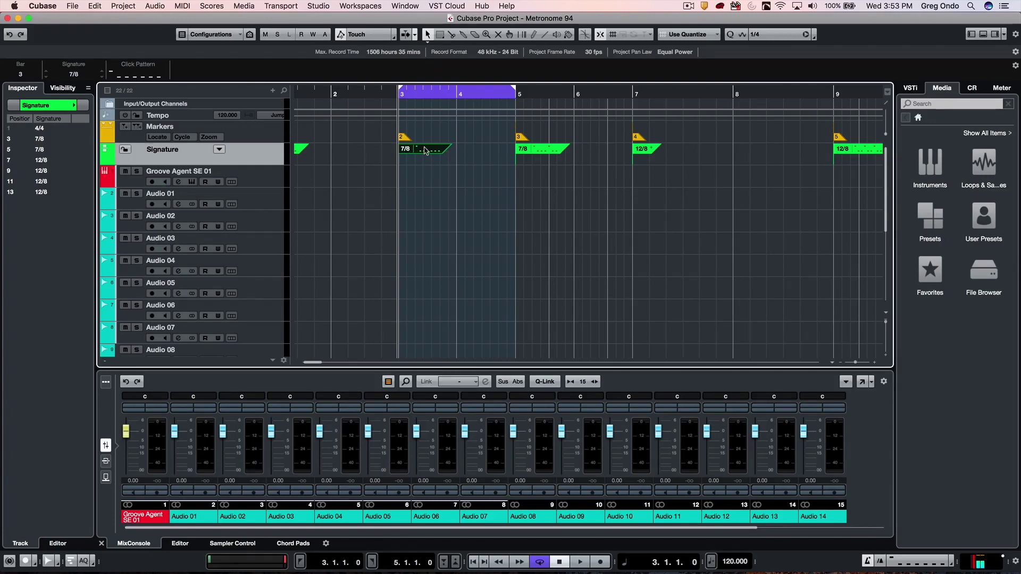
Edit the bar-3 7/8 click pattern so only clicks 1 and 4 are accented.
left_click(132, 74)
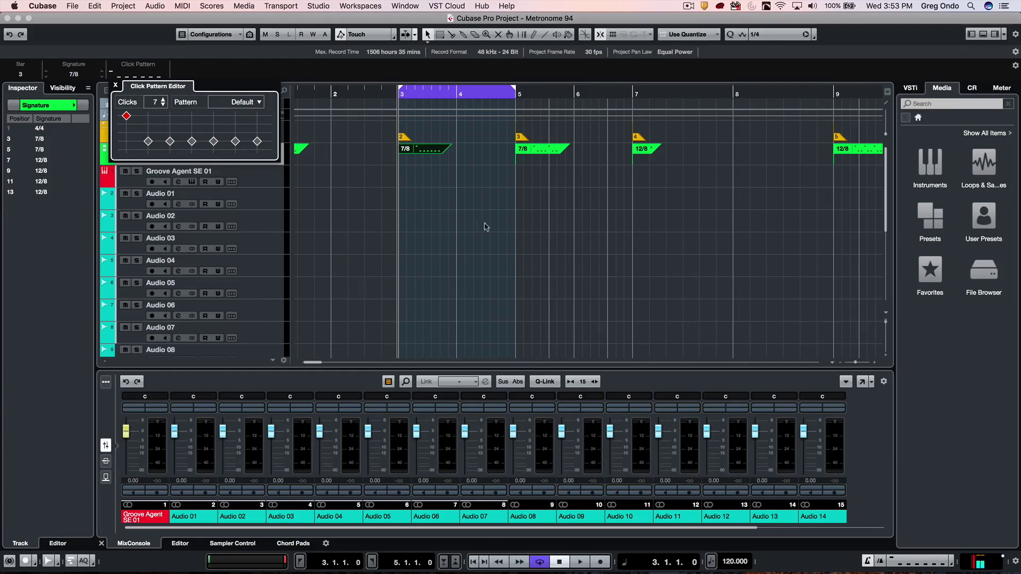
left_click(170, 116)
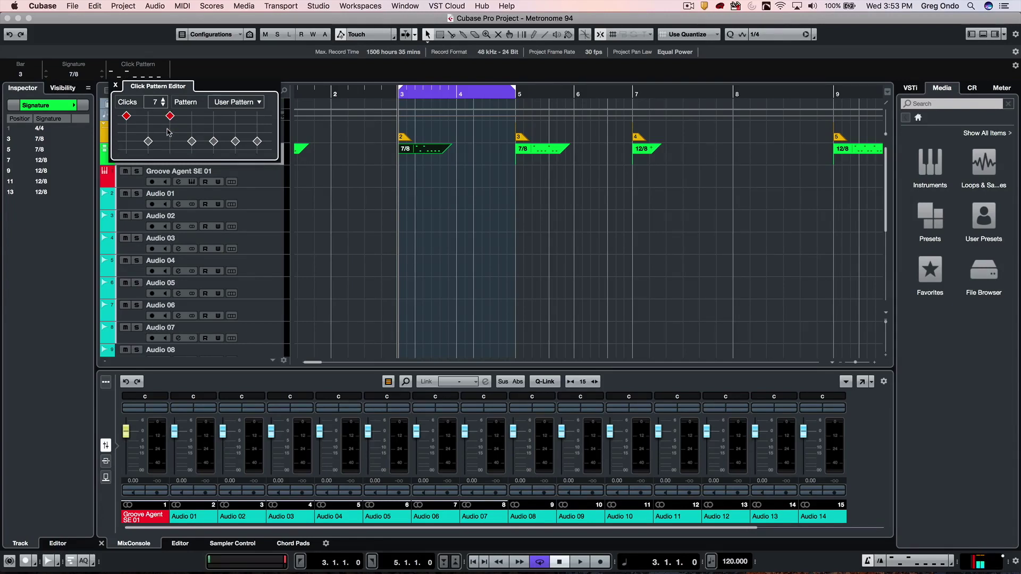
left_click(170, 116)
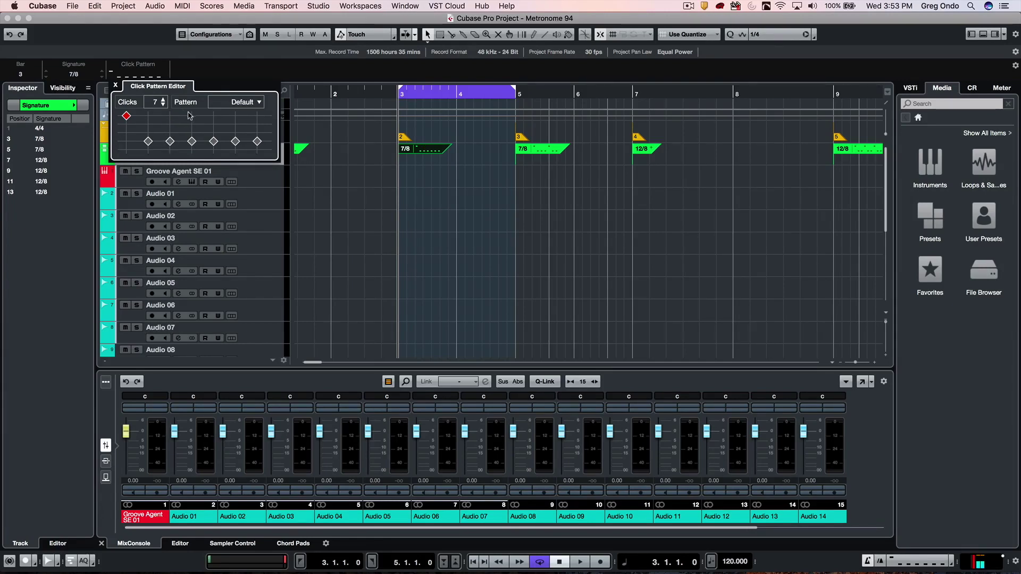
left_click(191, 116)
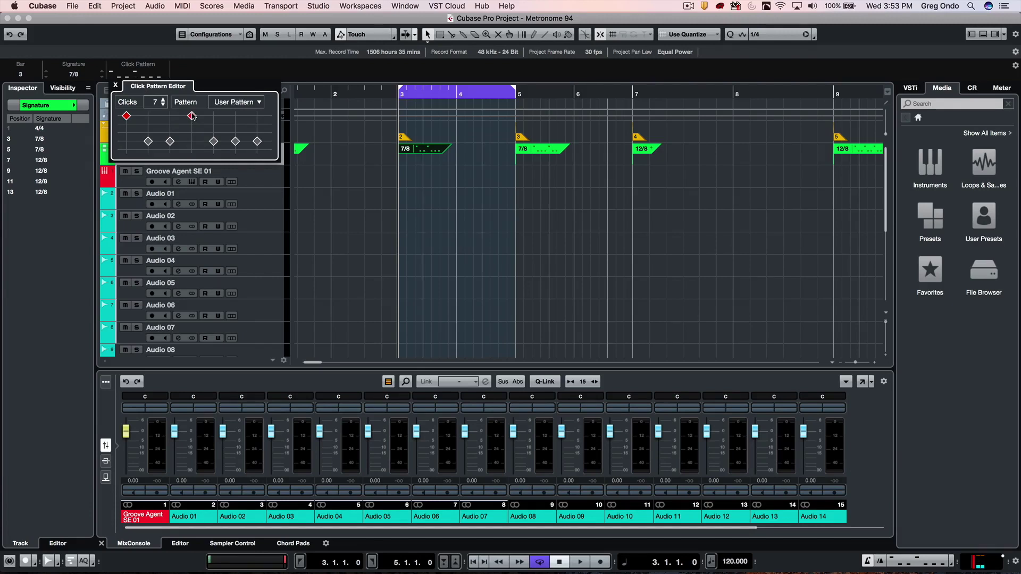
left_click(213, 116)
left_click(192, 141)
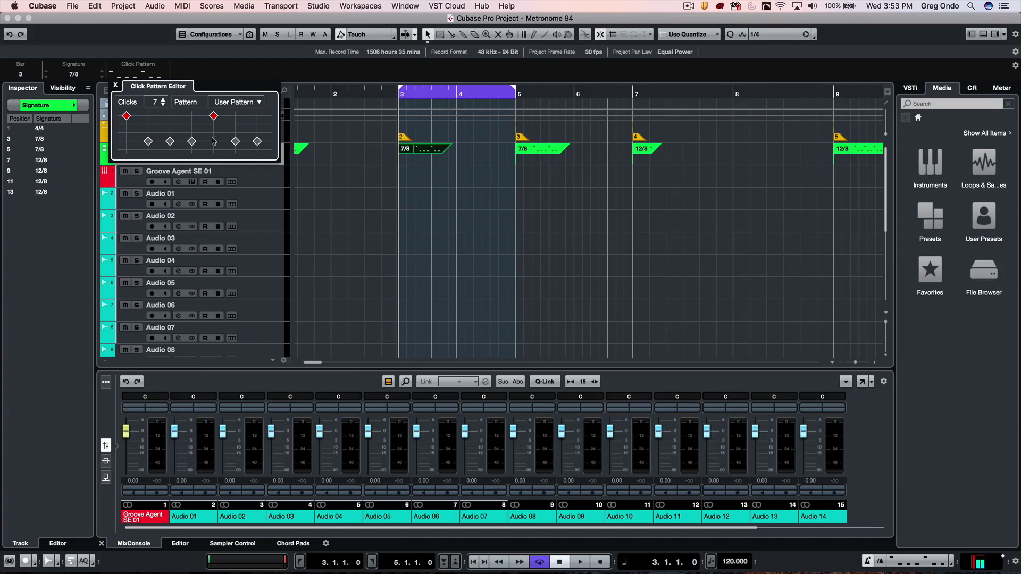
left_click(191, 115)
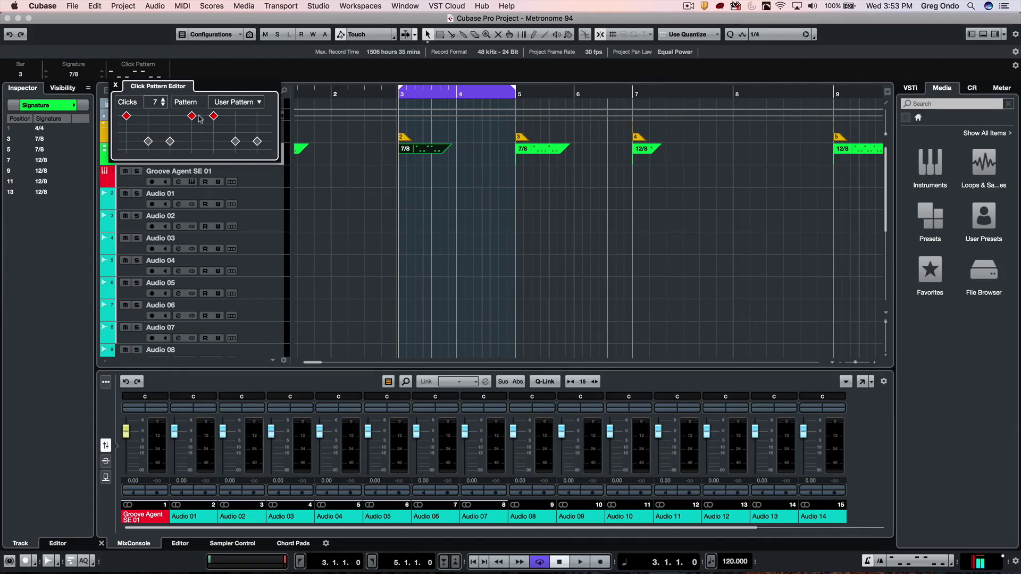
left_click(212, 142)
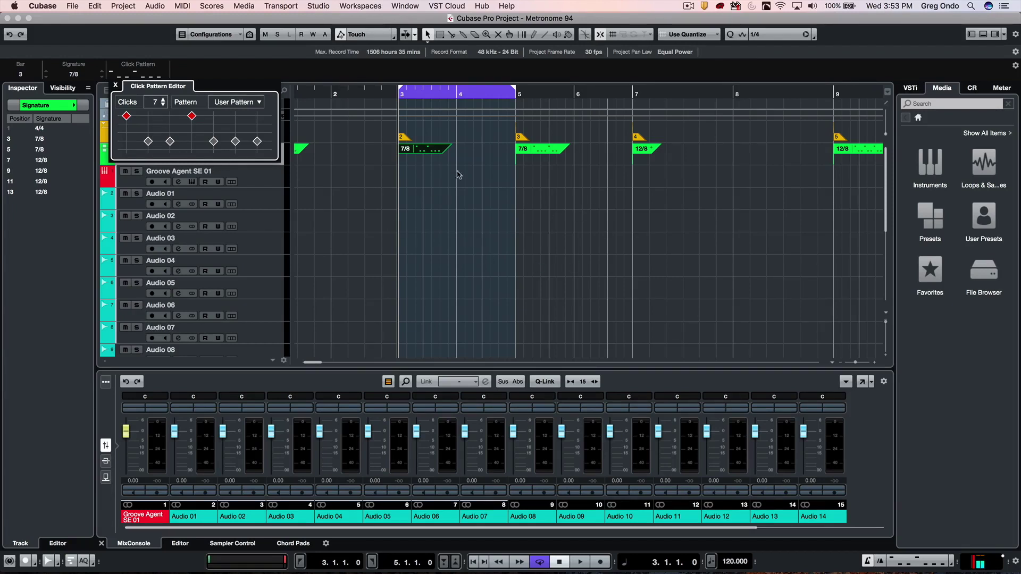
left_click(540, 149)
Stretch the cycle range to bar 7 and play through both 7/8 bars.
left_click(541, 150)
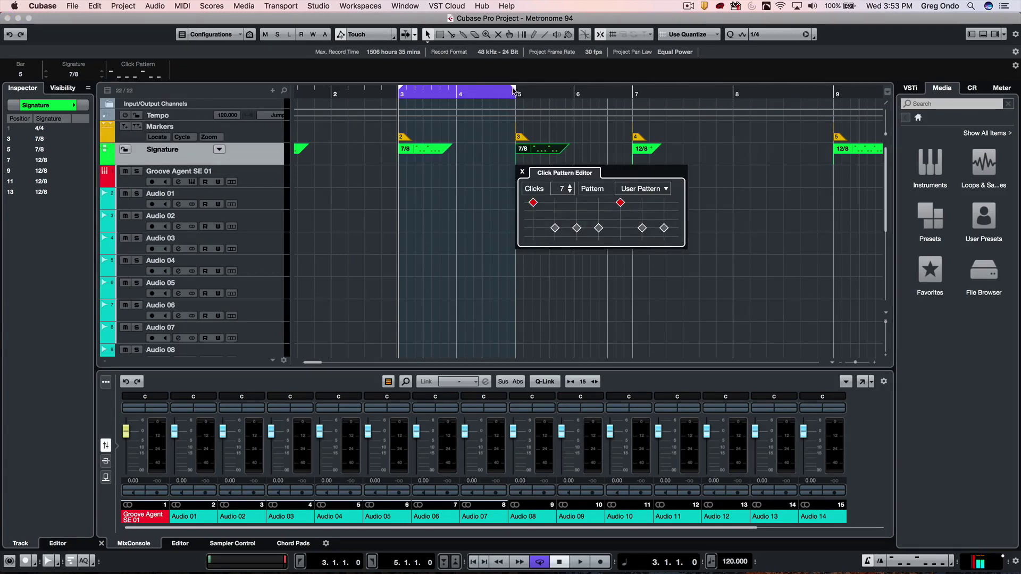
left_click_drag(514, 91, 640, 99)
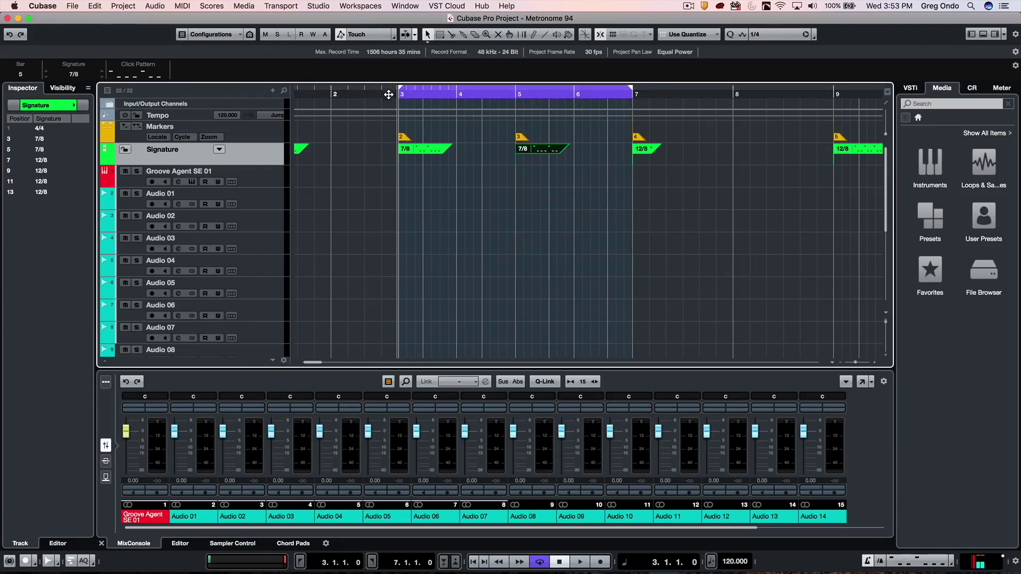
key("space")
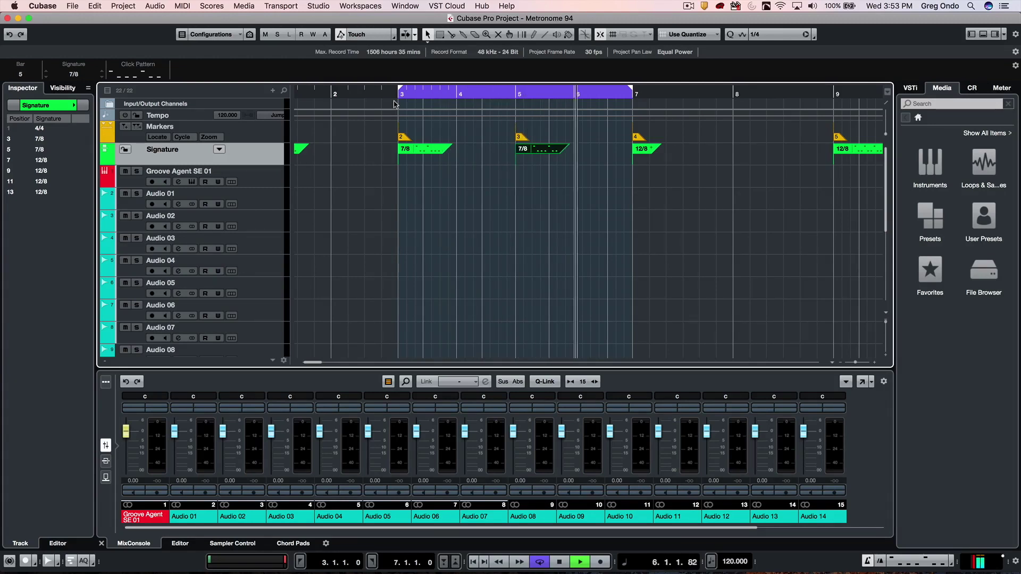
key("space")
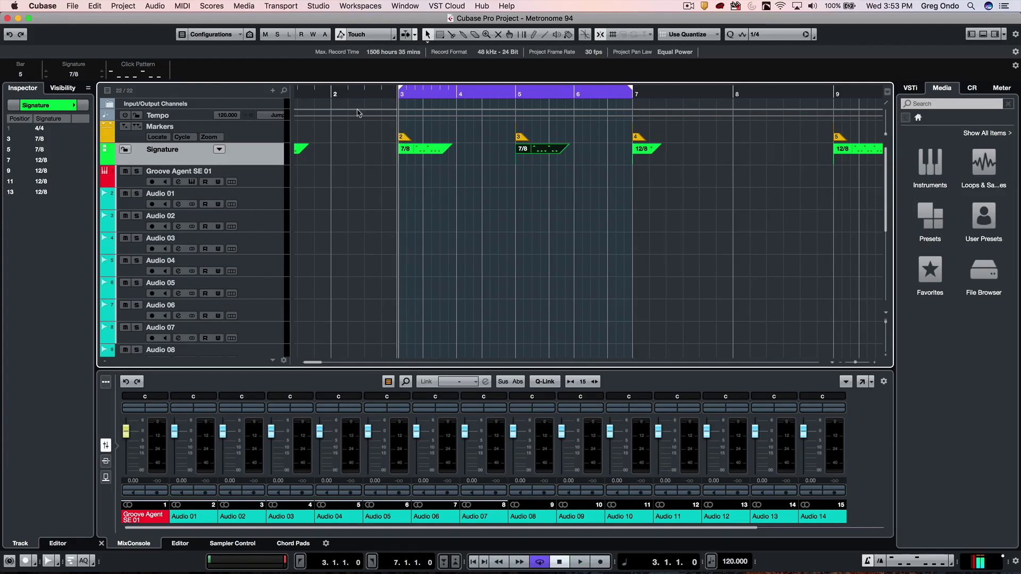
left_click_drag(423, 92, 424, 74)
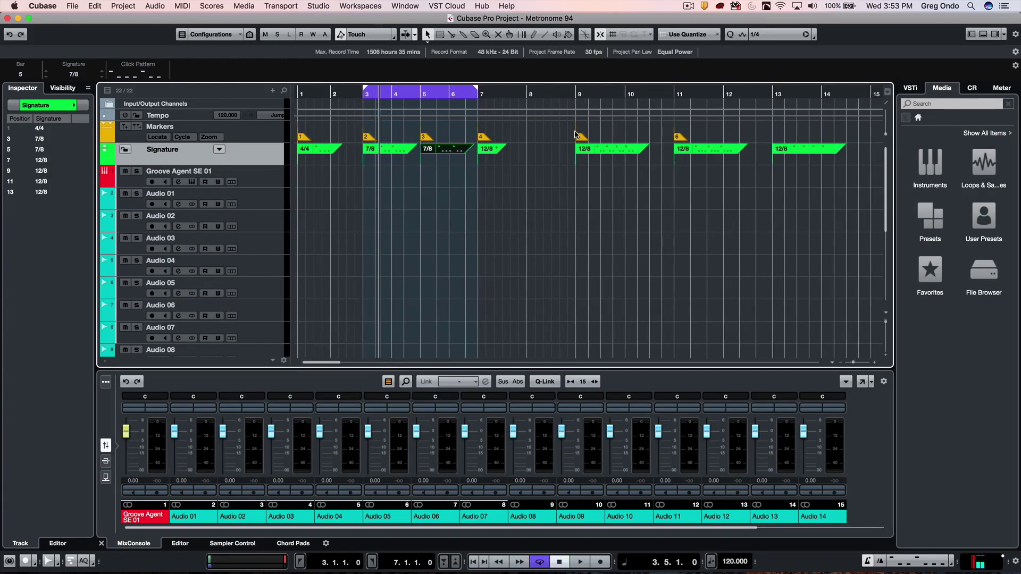
left_click(605, 151)
double_click(606, 151)
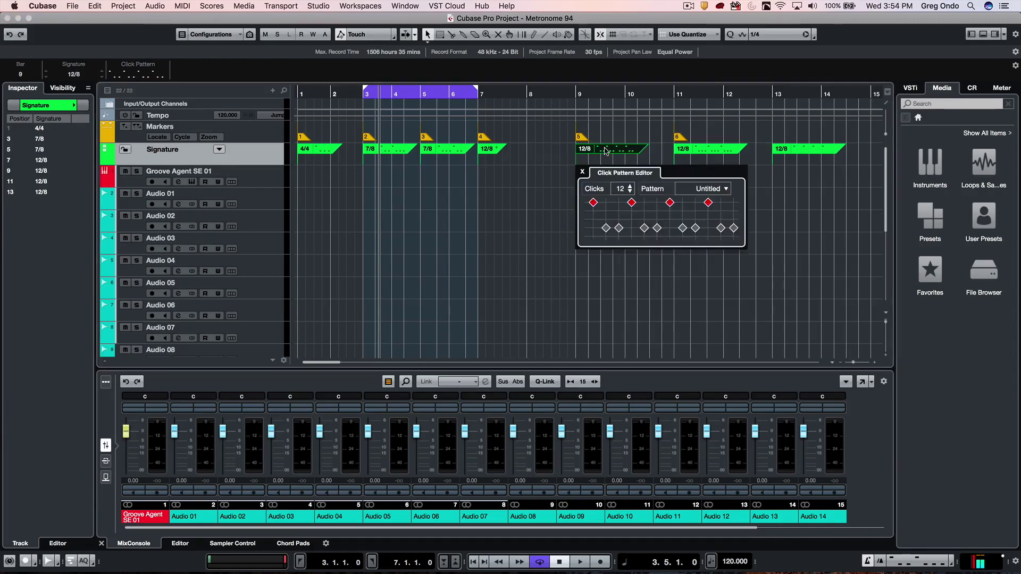
key("Escape")
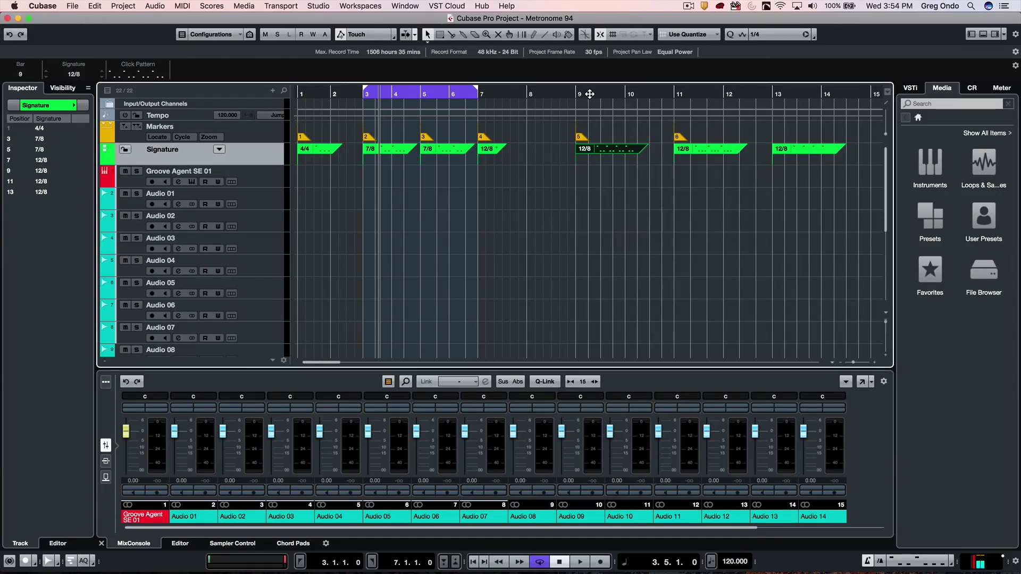
left_click(142, 75)
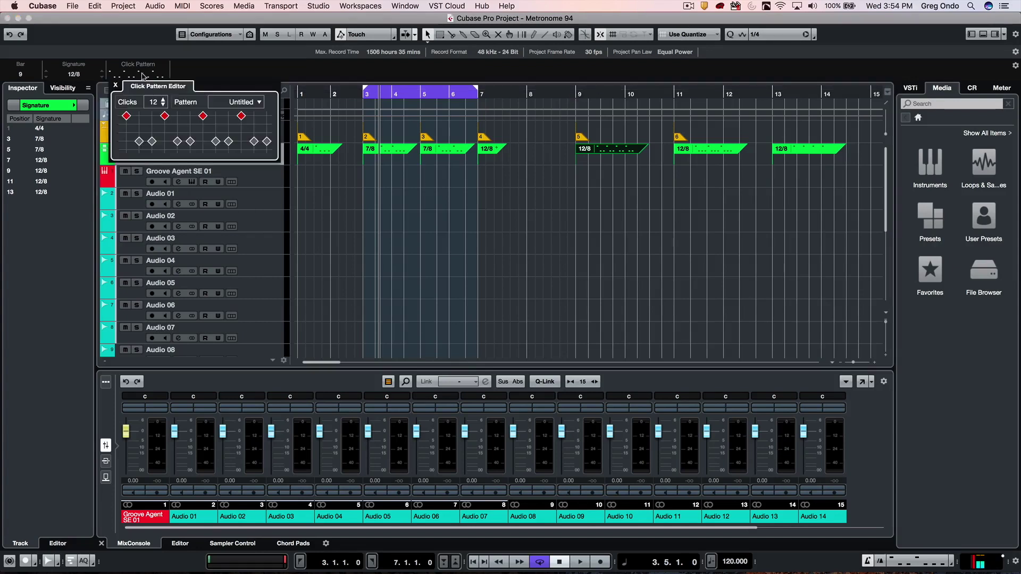
left_click(573, 95)
double_click(573, 95)
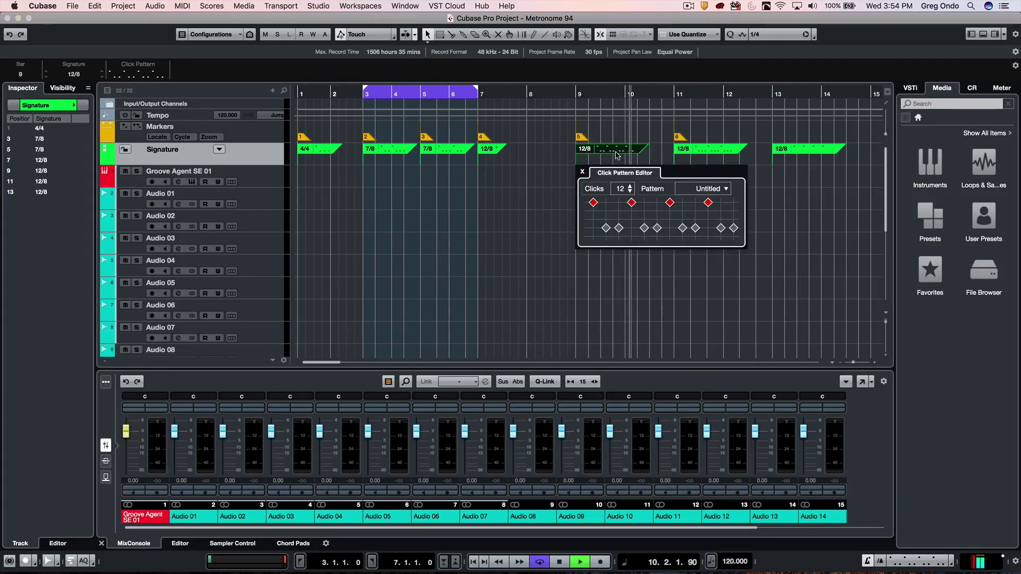
key("space")
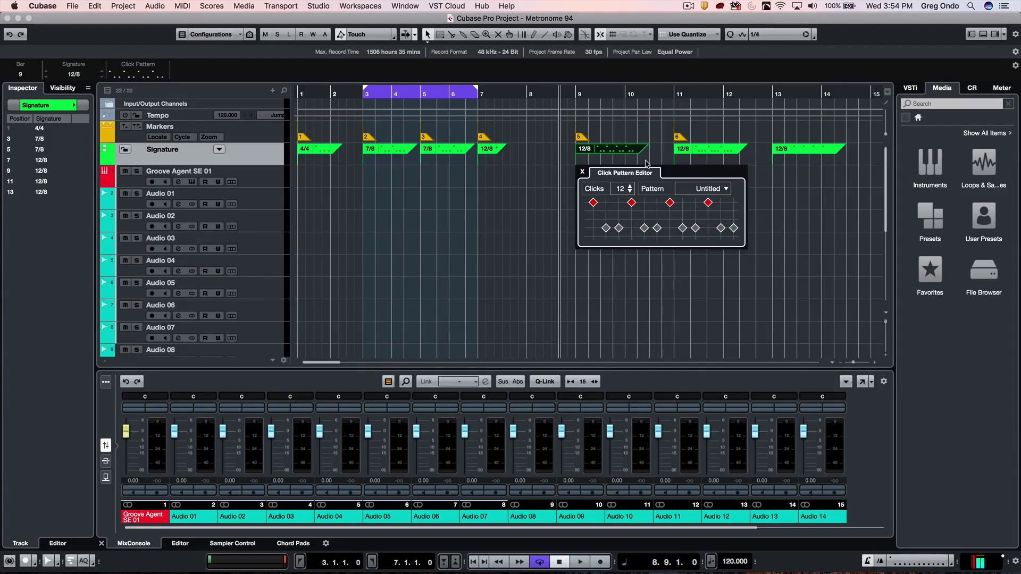
left_click(689, 150)
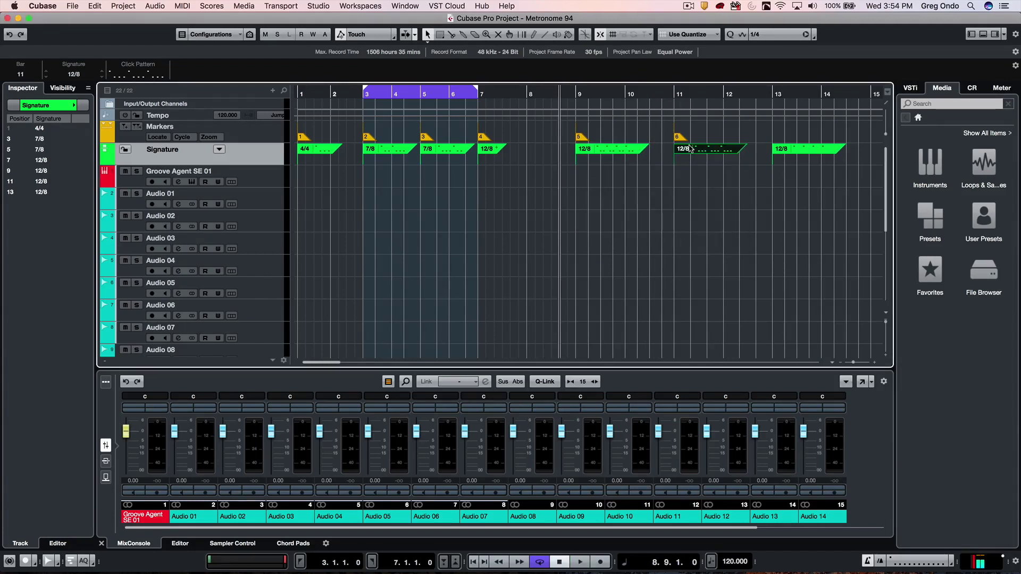
left_click(690, 150)
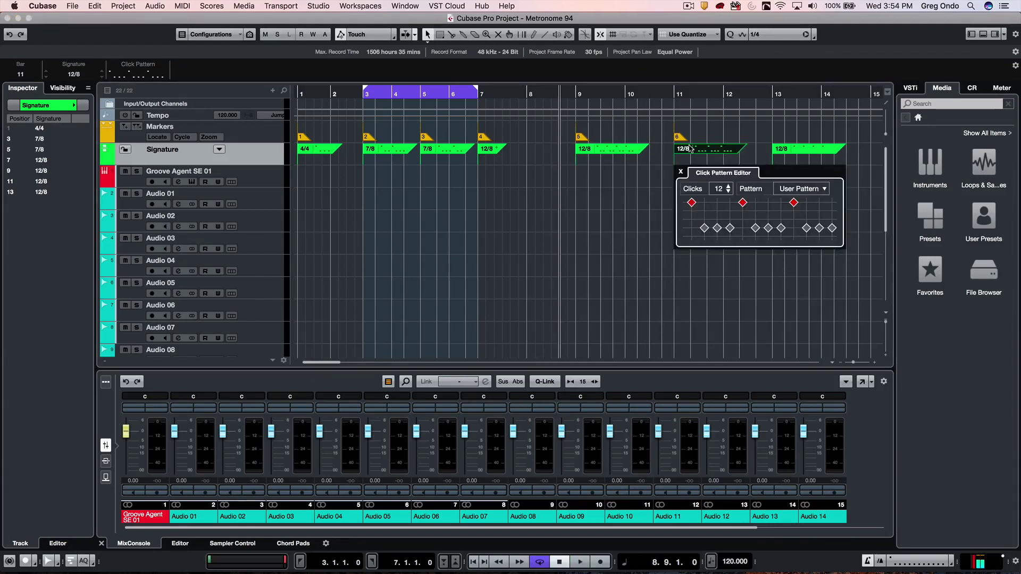
left_click(669, 93)
left_click(671, 93)
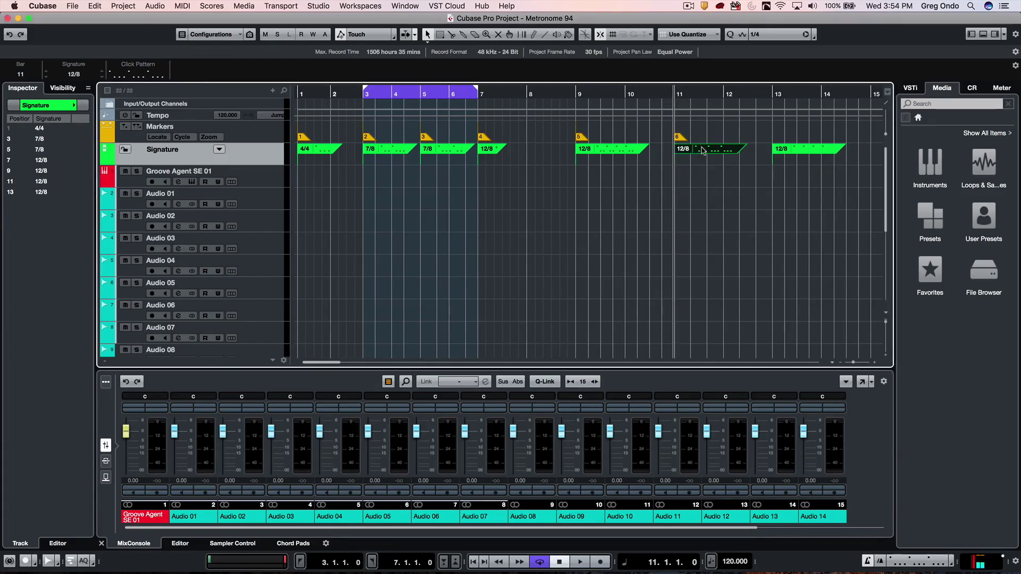
left_click(691, 150)
key("space")
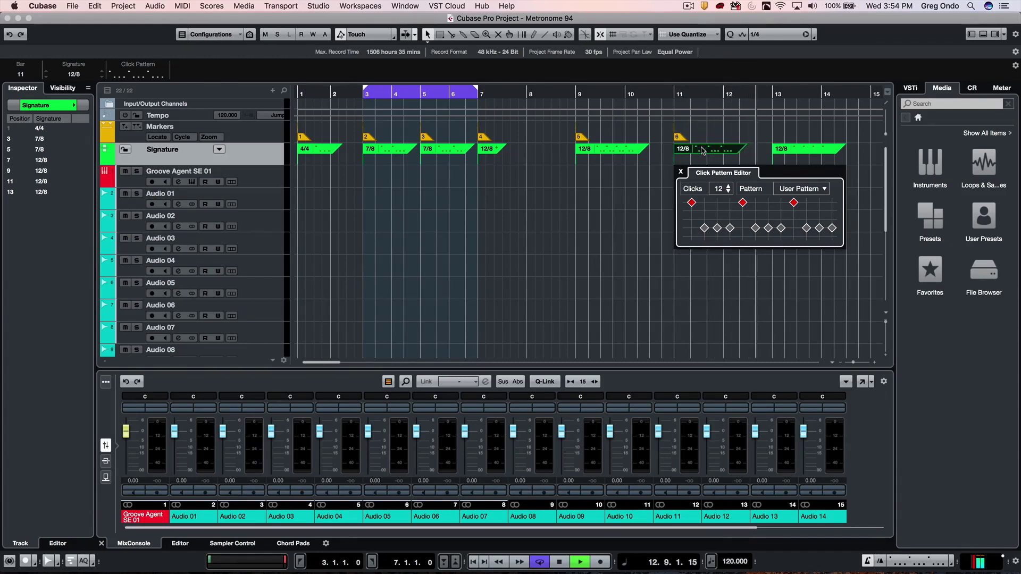
key("space")
Switch the tempo to follow the tempo track at 188 BPM and audition the 12/8 bar 9.
left_click(576, 93)
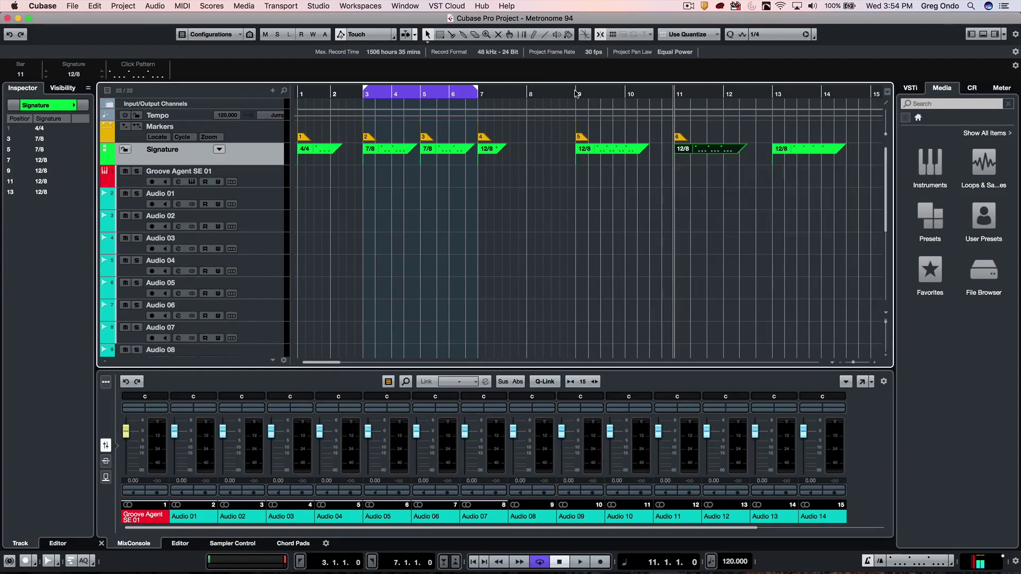
left_click(592, 142)
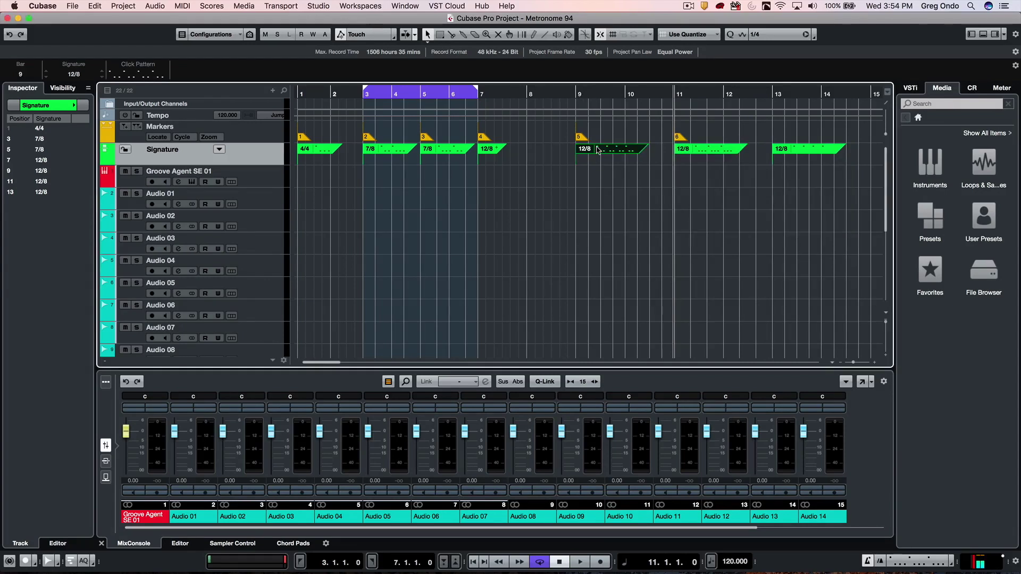
left_click(576, 94)
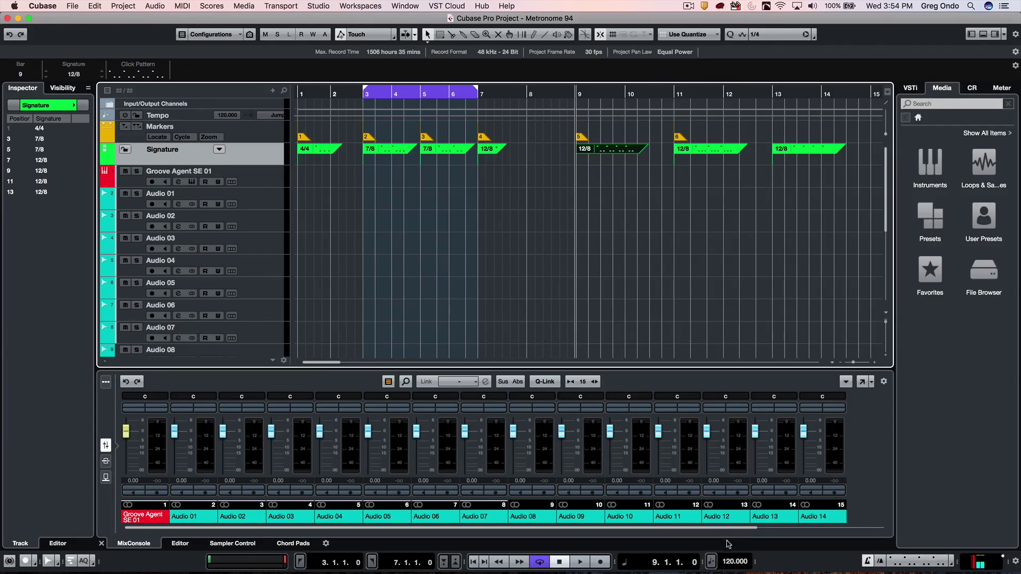
left_click(713, 562)
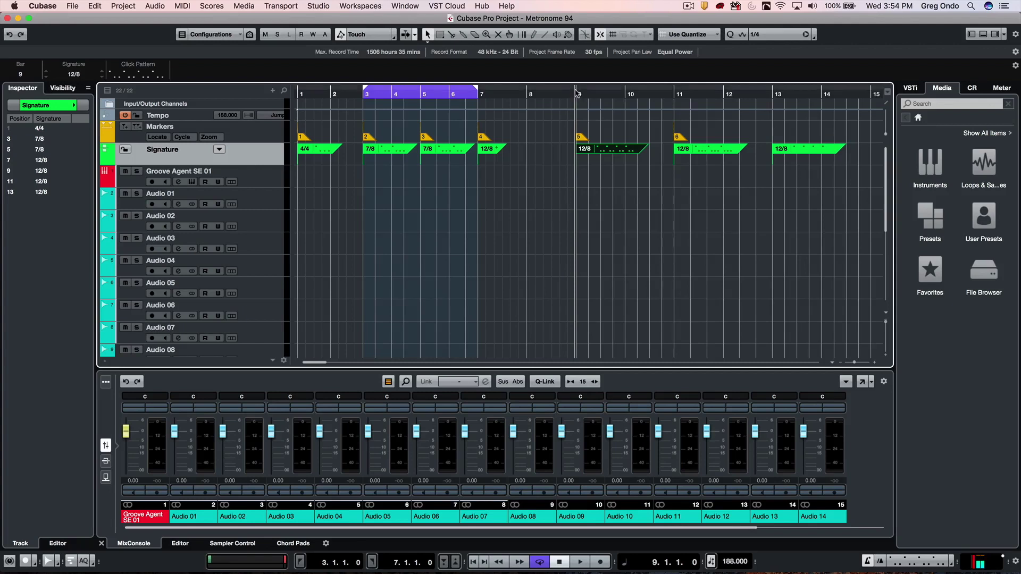
left_click(575, 93)
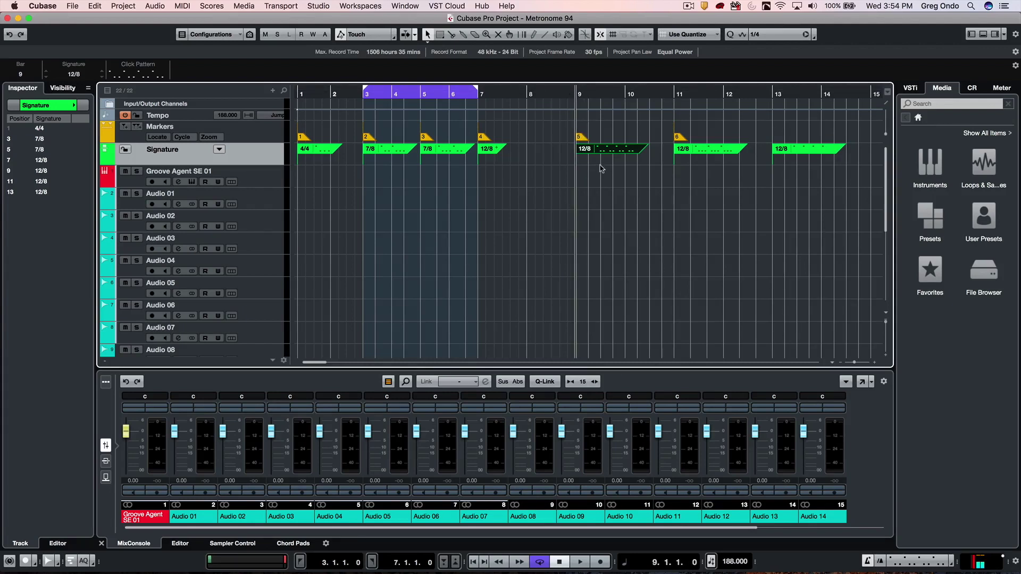
key("space")
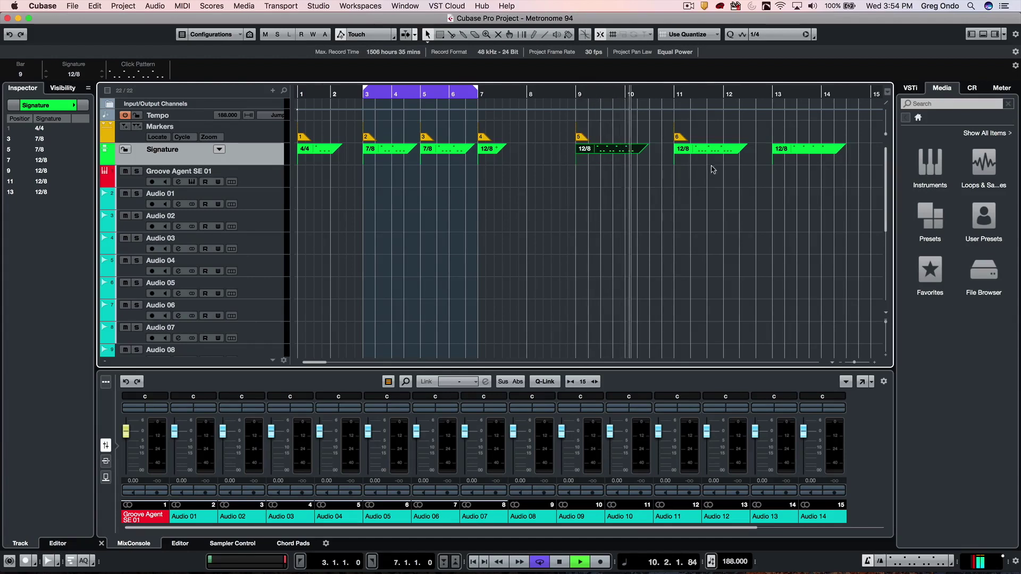
key("space")
Check the bar-13 12/8 click pattern accenting clicks 1, 4, 7, 10, then audition from bar 13.
double_click(794, 150)
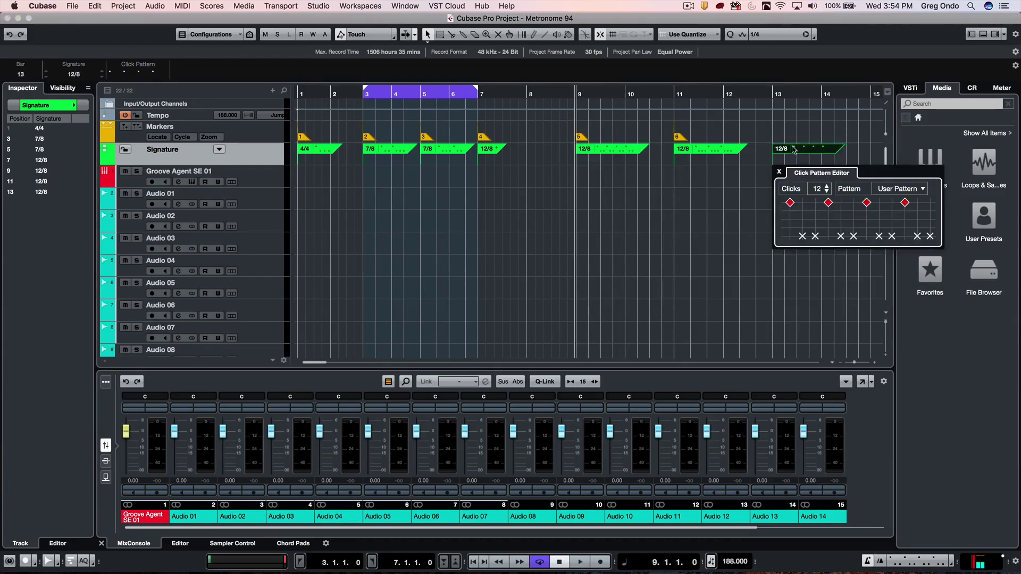
left_click(769, 92)
left_click(770, 92)
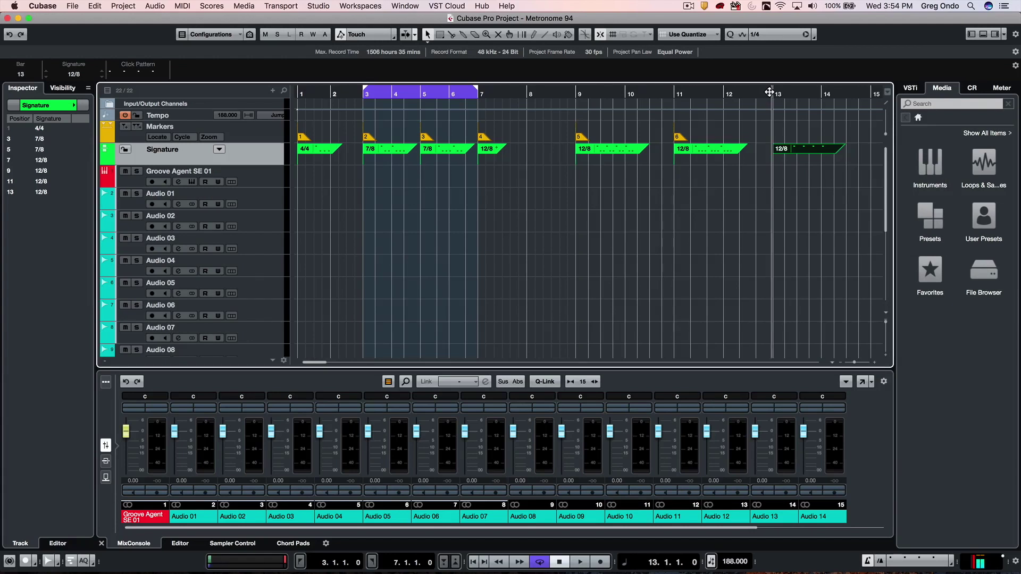
key("space")
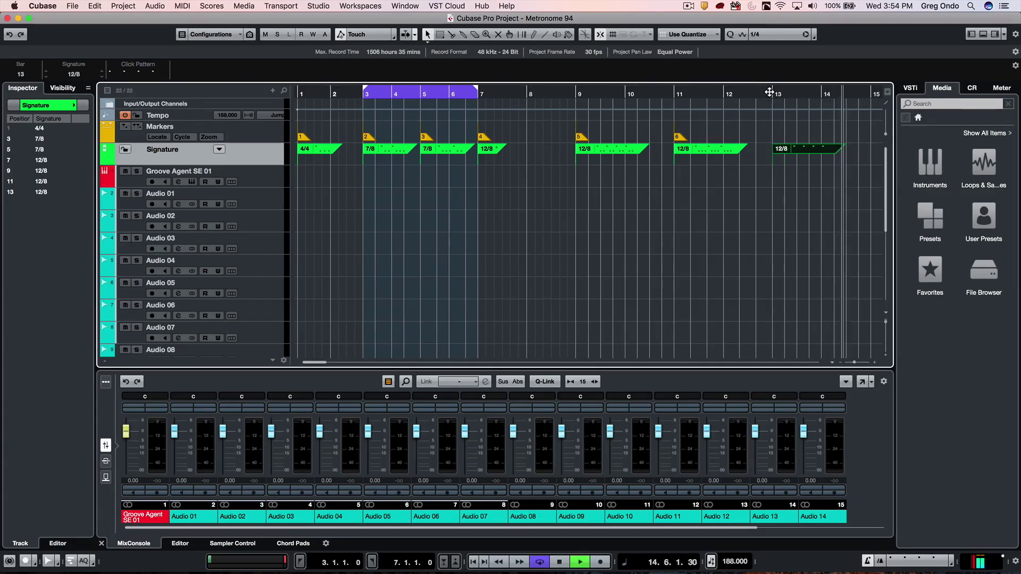
key("space")
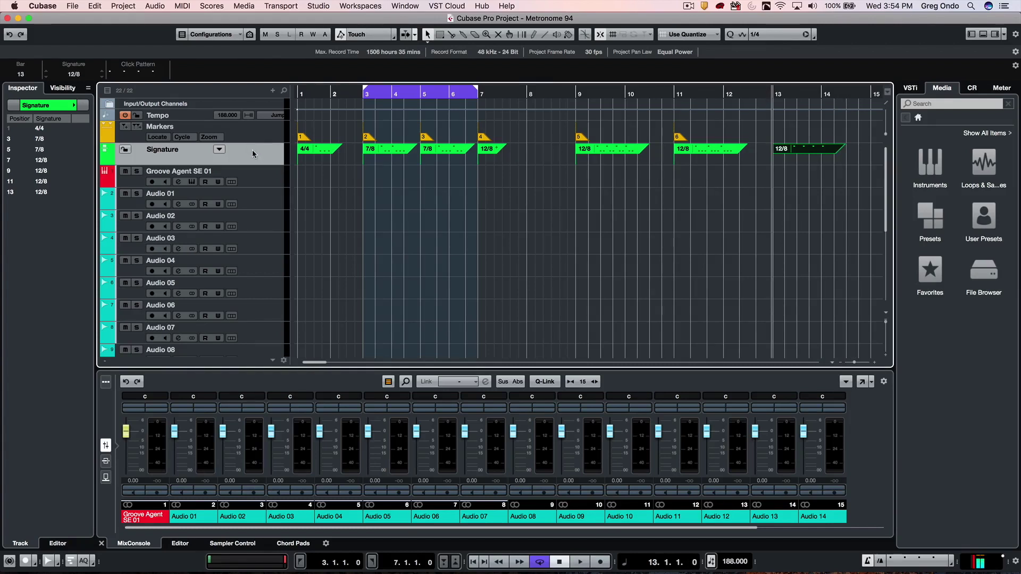
Set locators to bars 1–13, select all signature events and render them as a MIDI Click track.
left_click(316, 136)
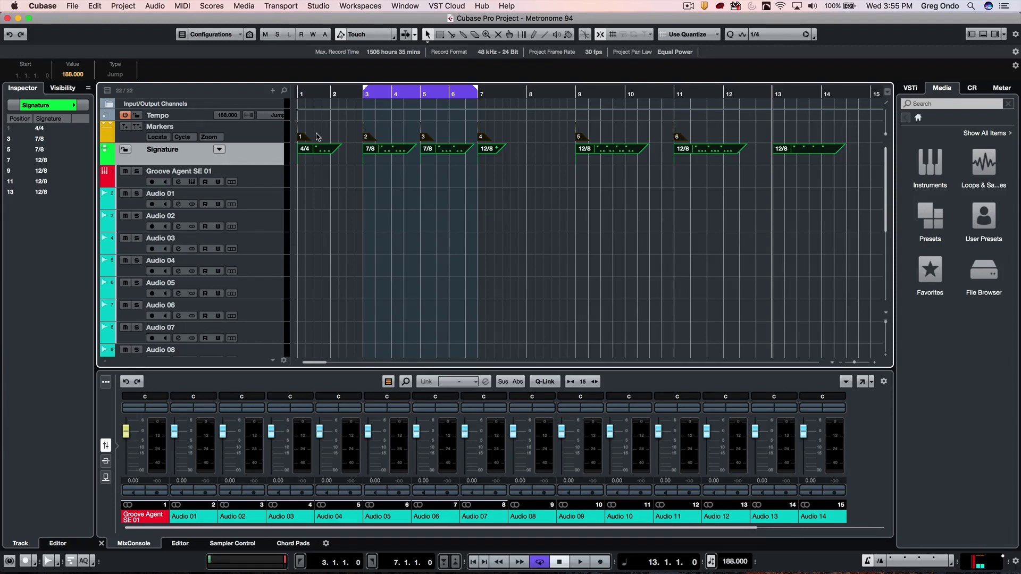
key("p")
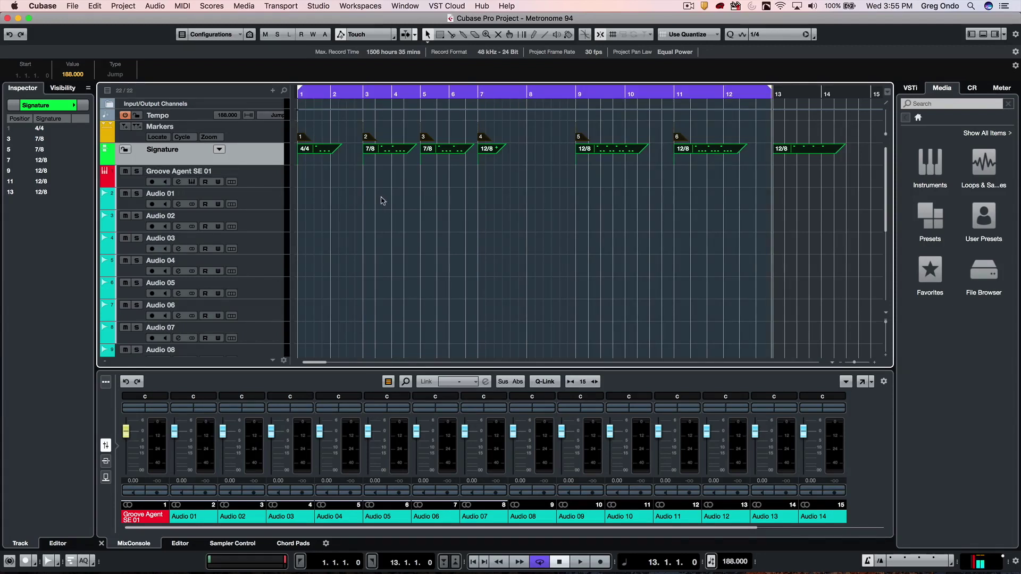
key("super+a")
left_click(219, 149)
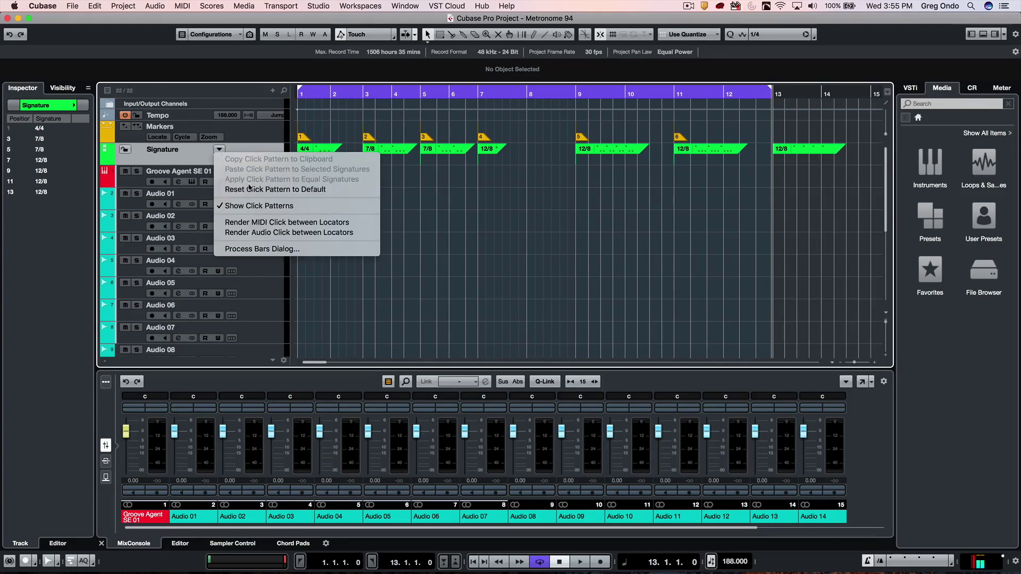
left_click(318, 224)
left_click(276, 174)
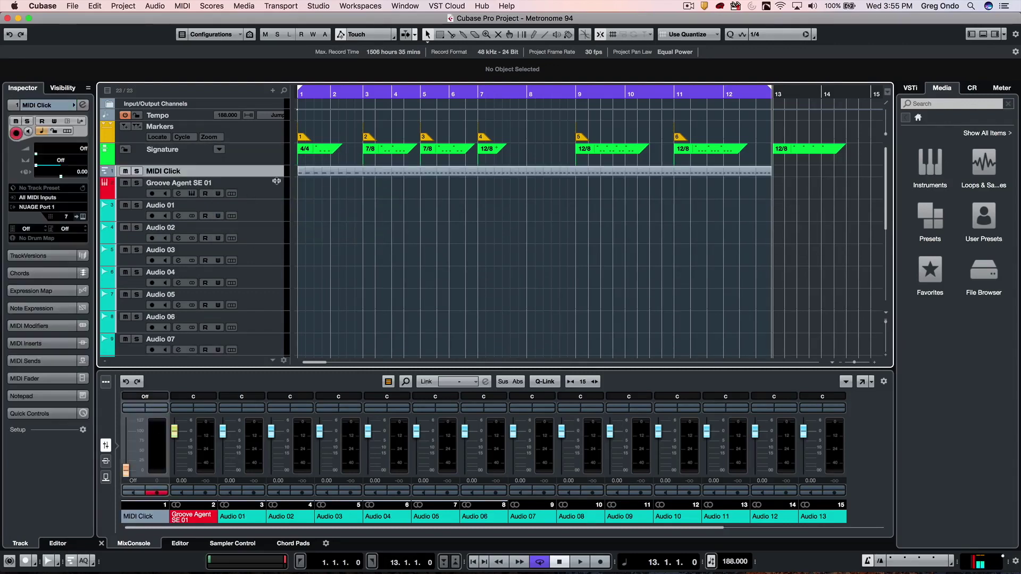
Render an Audio Click track for bars 1–13 and return the playback position to bar 1.
left_click(218, 150)
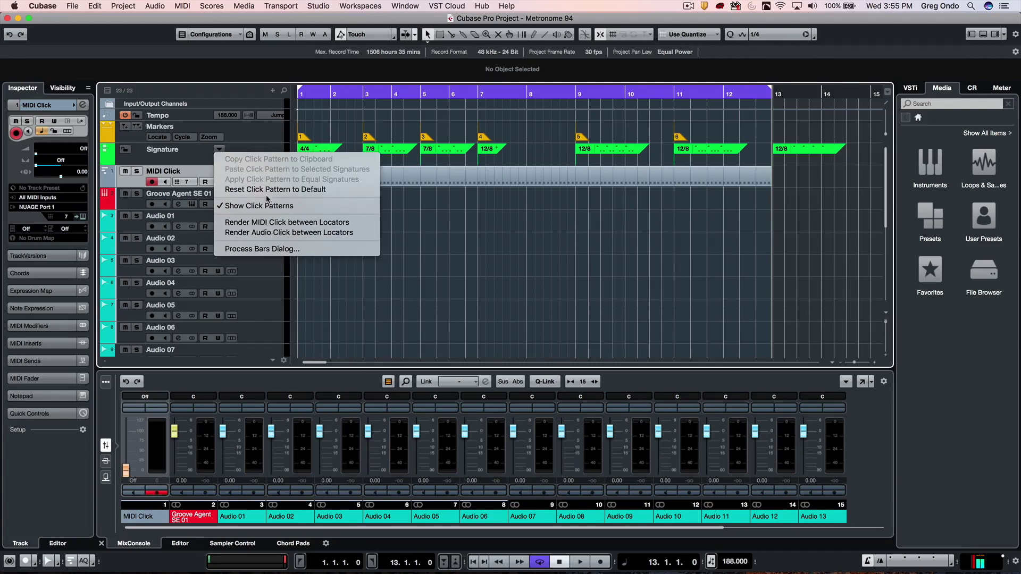
left_click(323, 234)
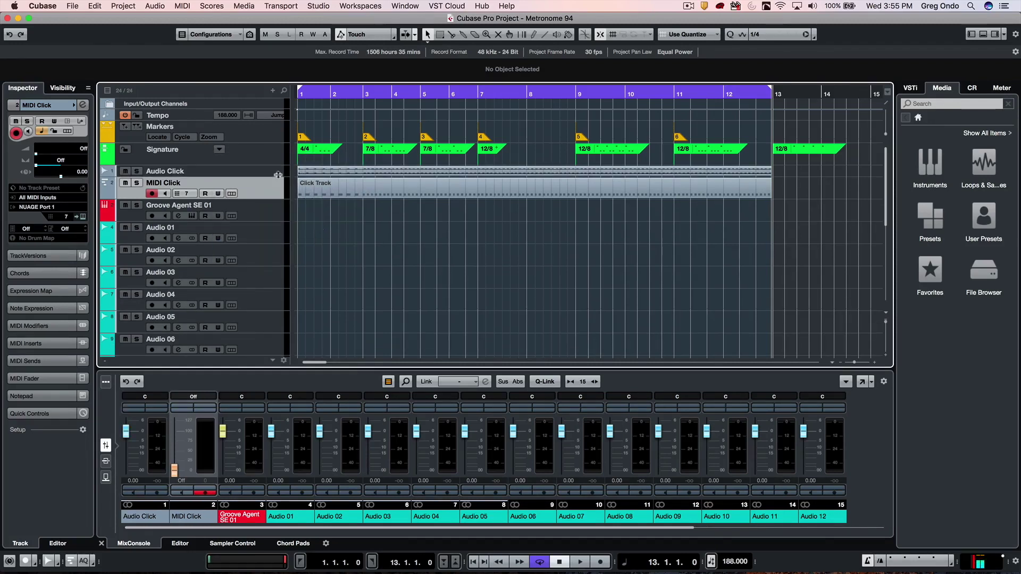
left_click(277, 175)
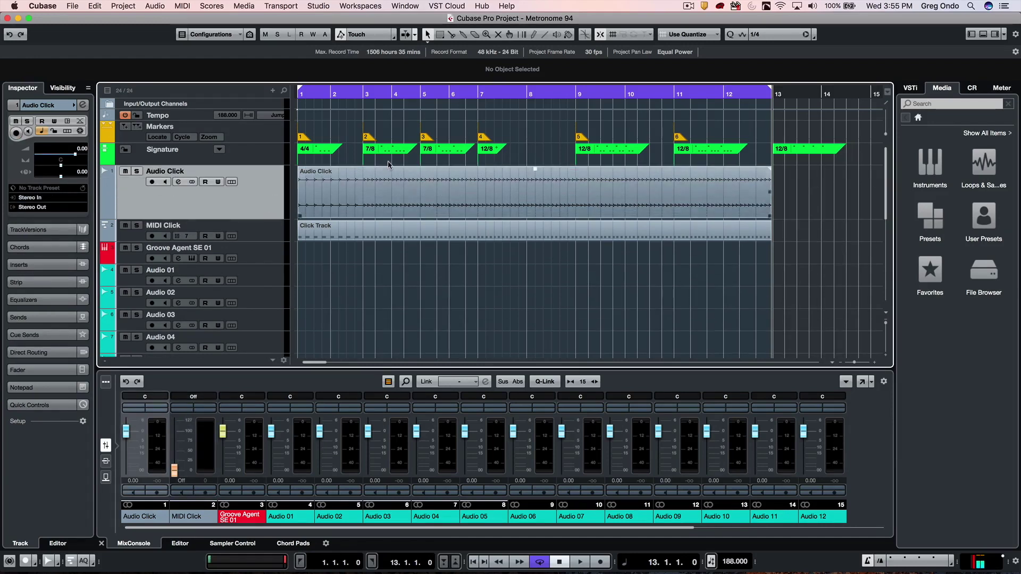
left_click(364, 89)
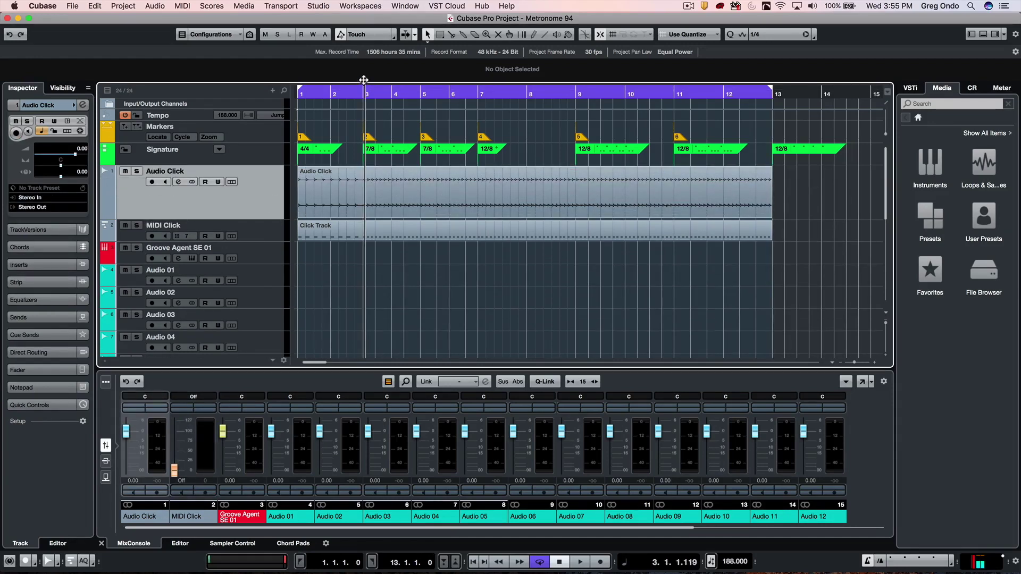
left_click_drag(364, 80, 273, 80)
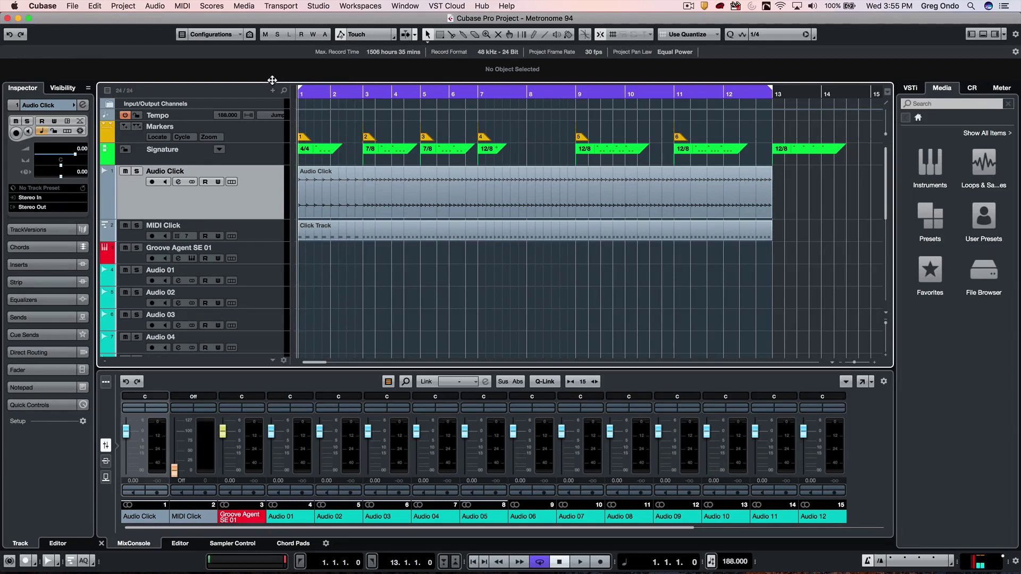